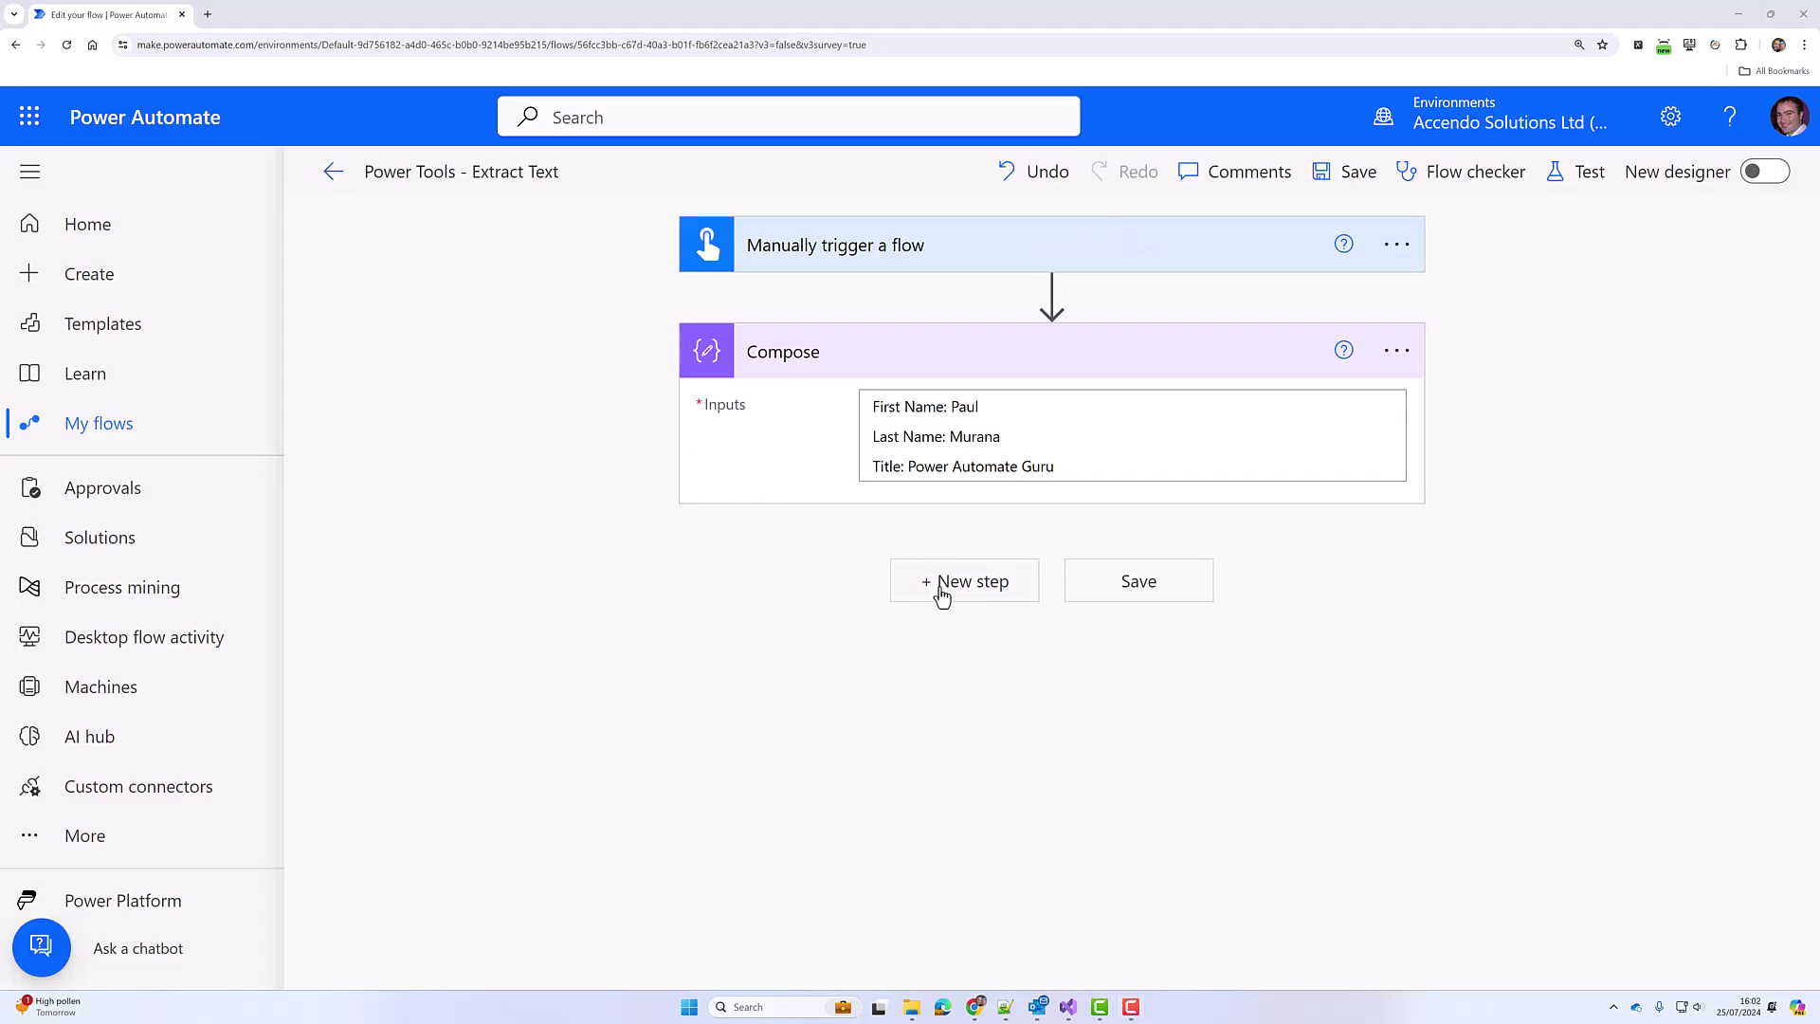
- Add the custom PowerTools 'Extract Text Between Two Strings' action as a new step after Compose
{"action": "left_click", "coordinate": [940, 596]}
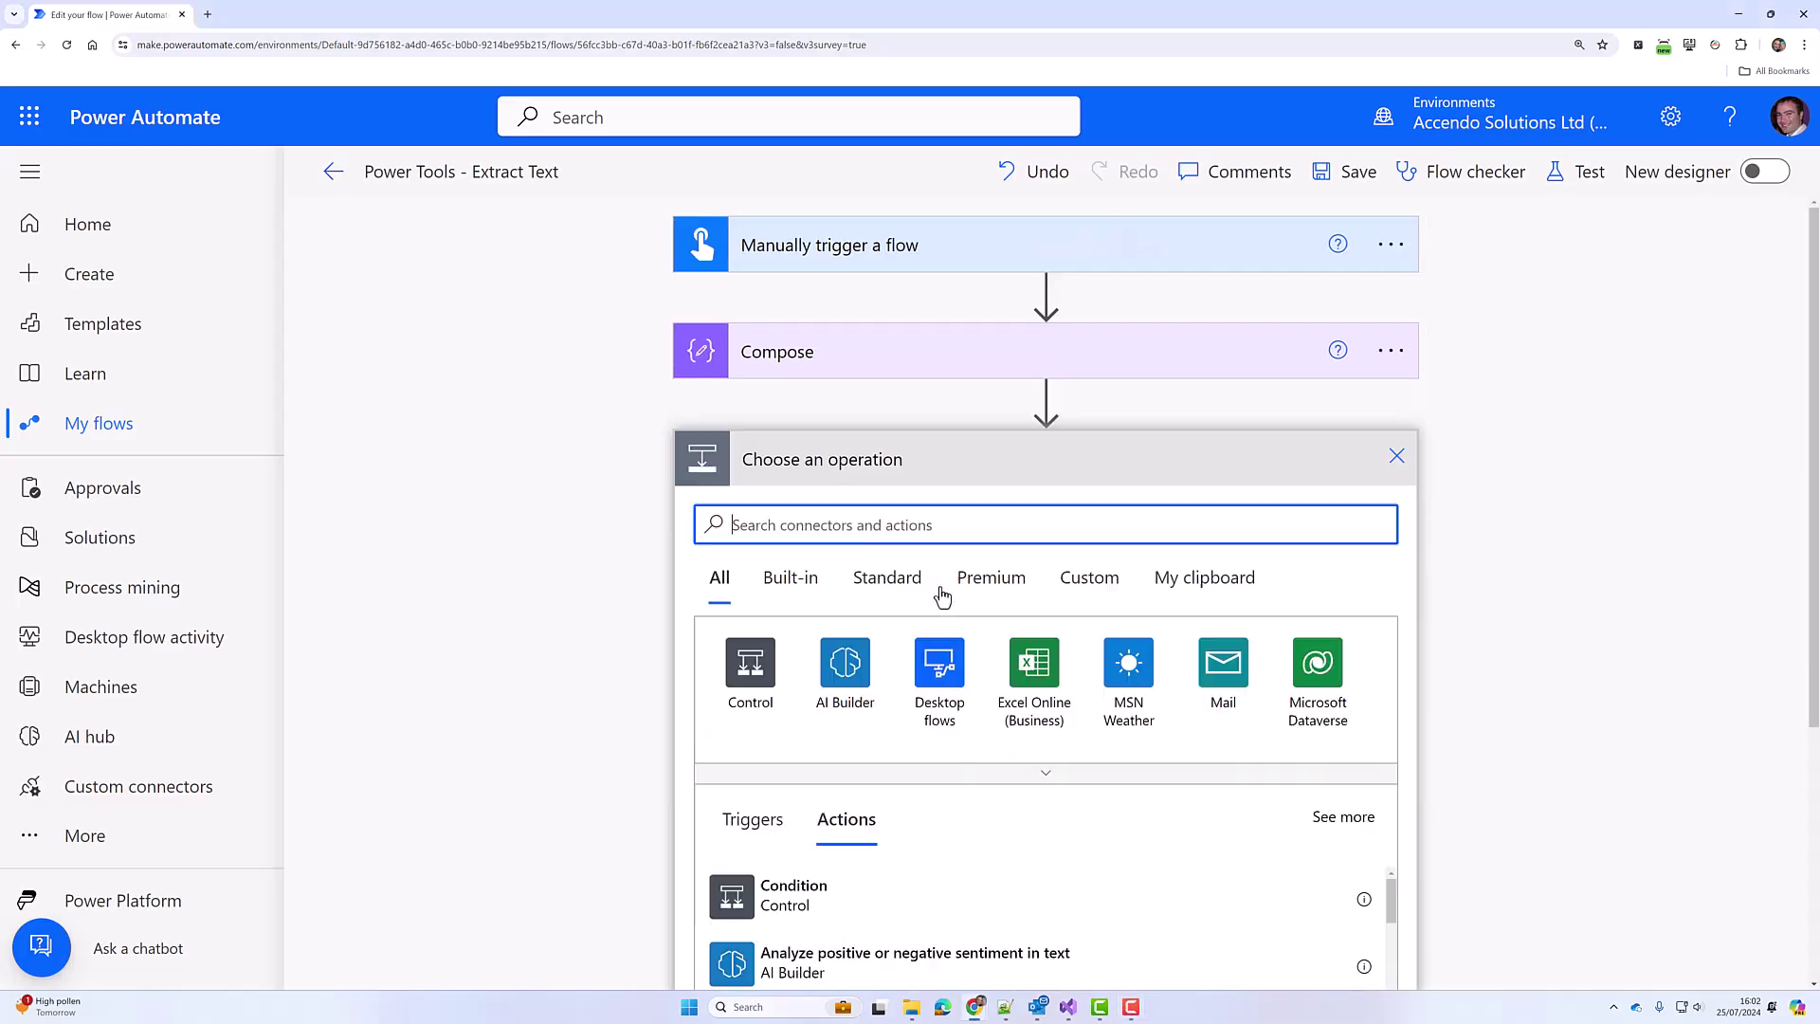
{"action": "left_click", "coordinate": [1059, 584]}
{"action": "left_click", "coordinate": [860, 667]}
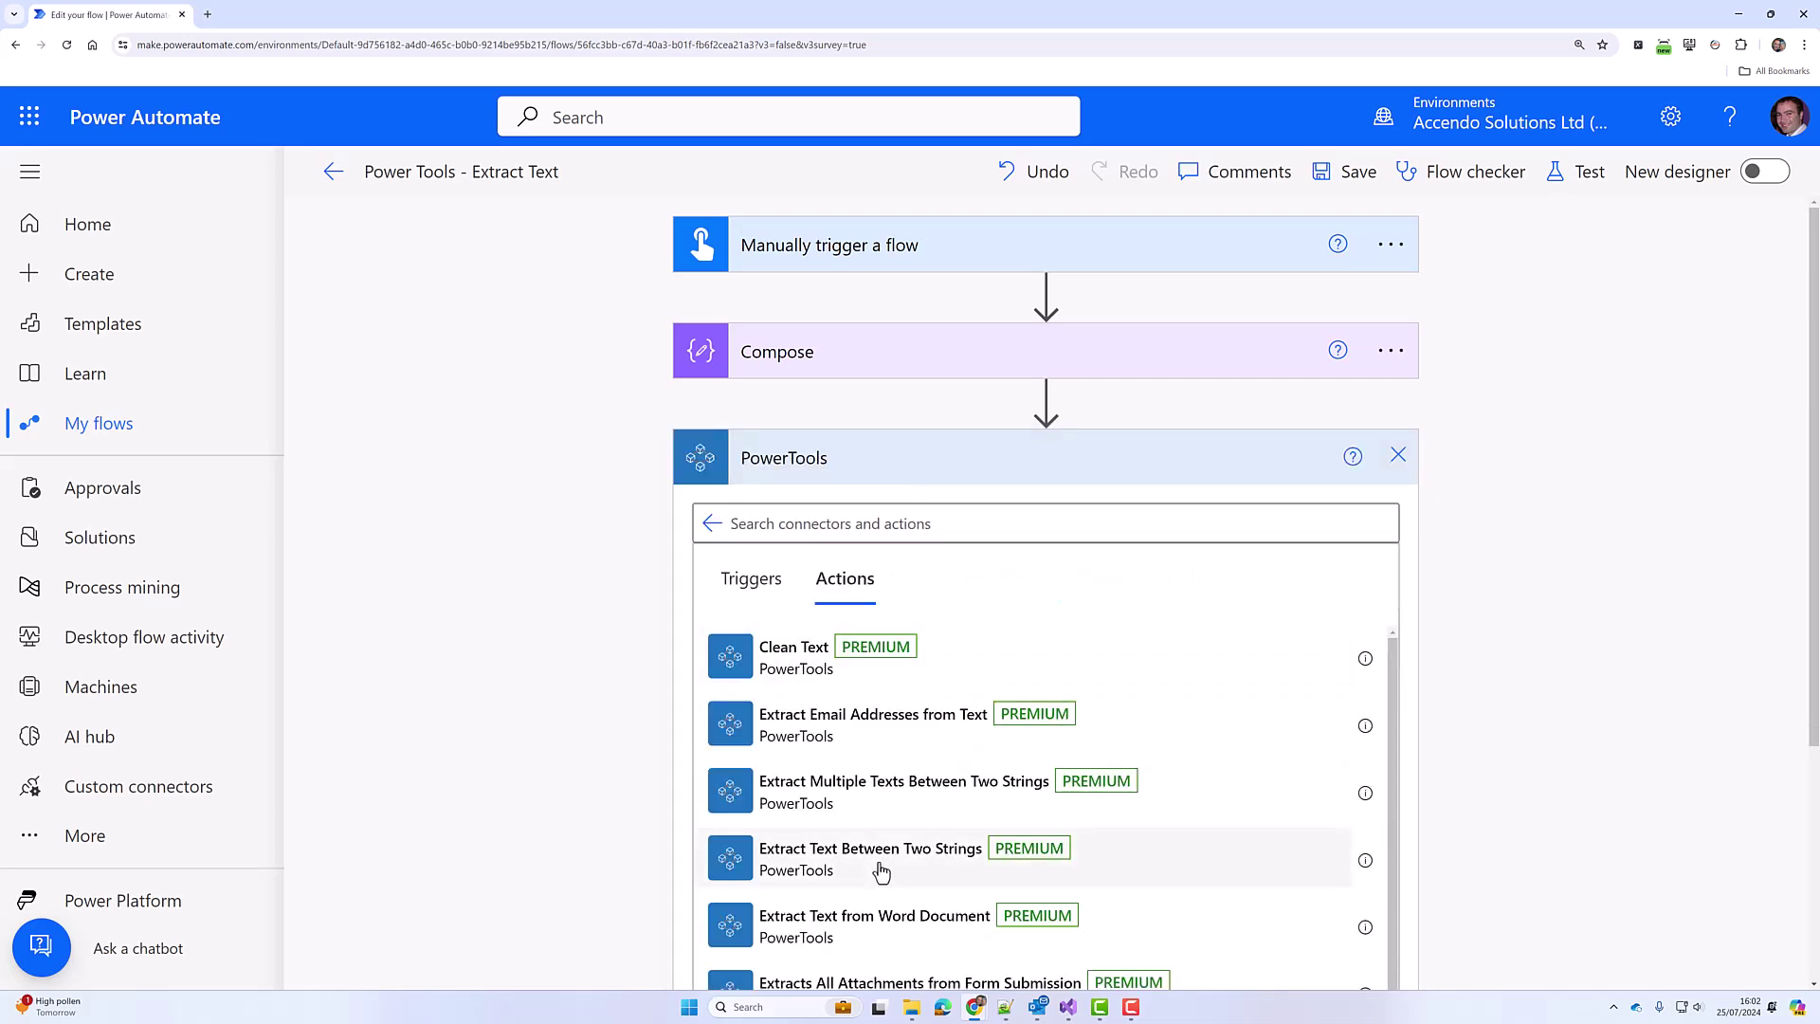
{"action": "left_click", "coordinate": [881, 868]}
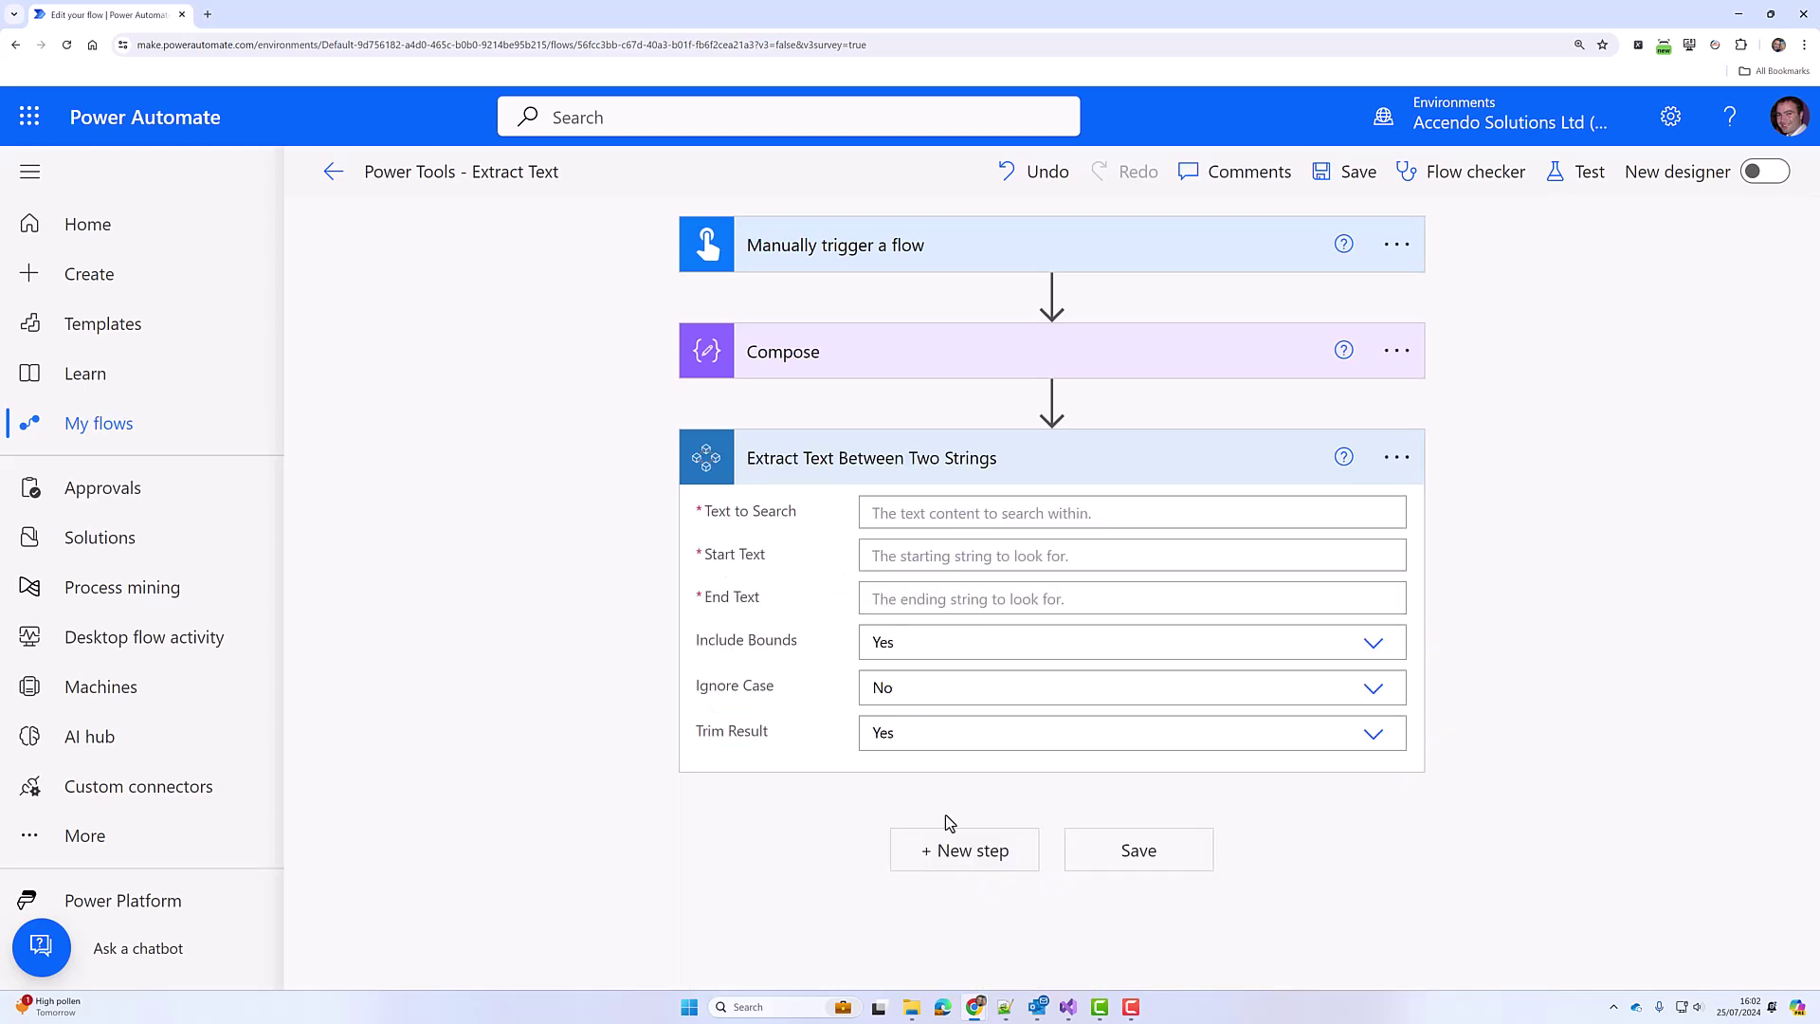
- Set the action's Text to Search to the Compose Outputs
{"action": "left_click", "coordinate": [868, 378]}
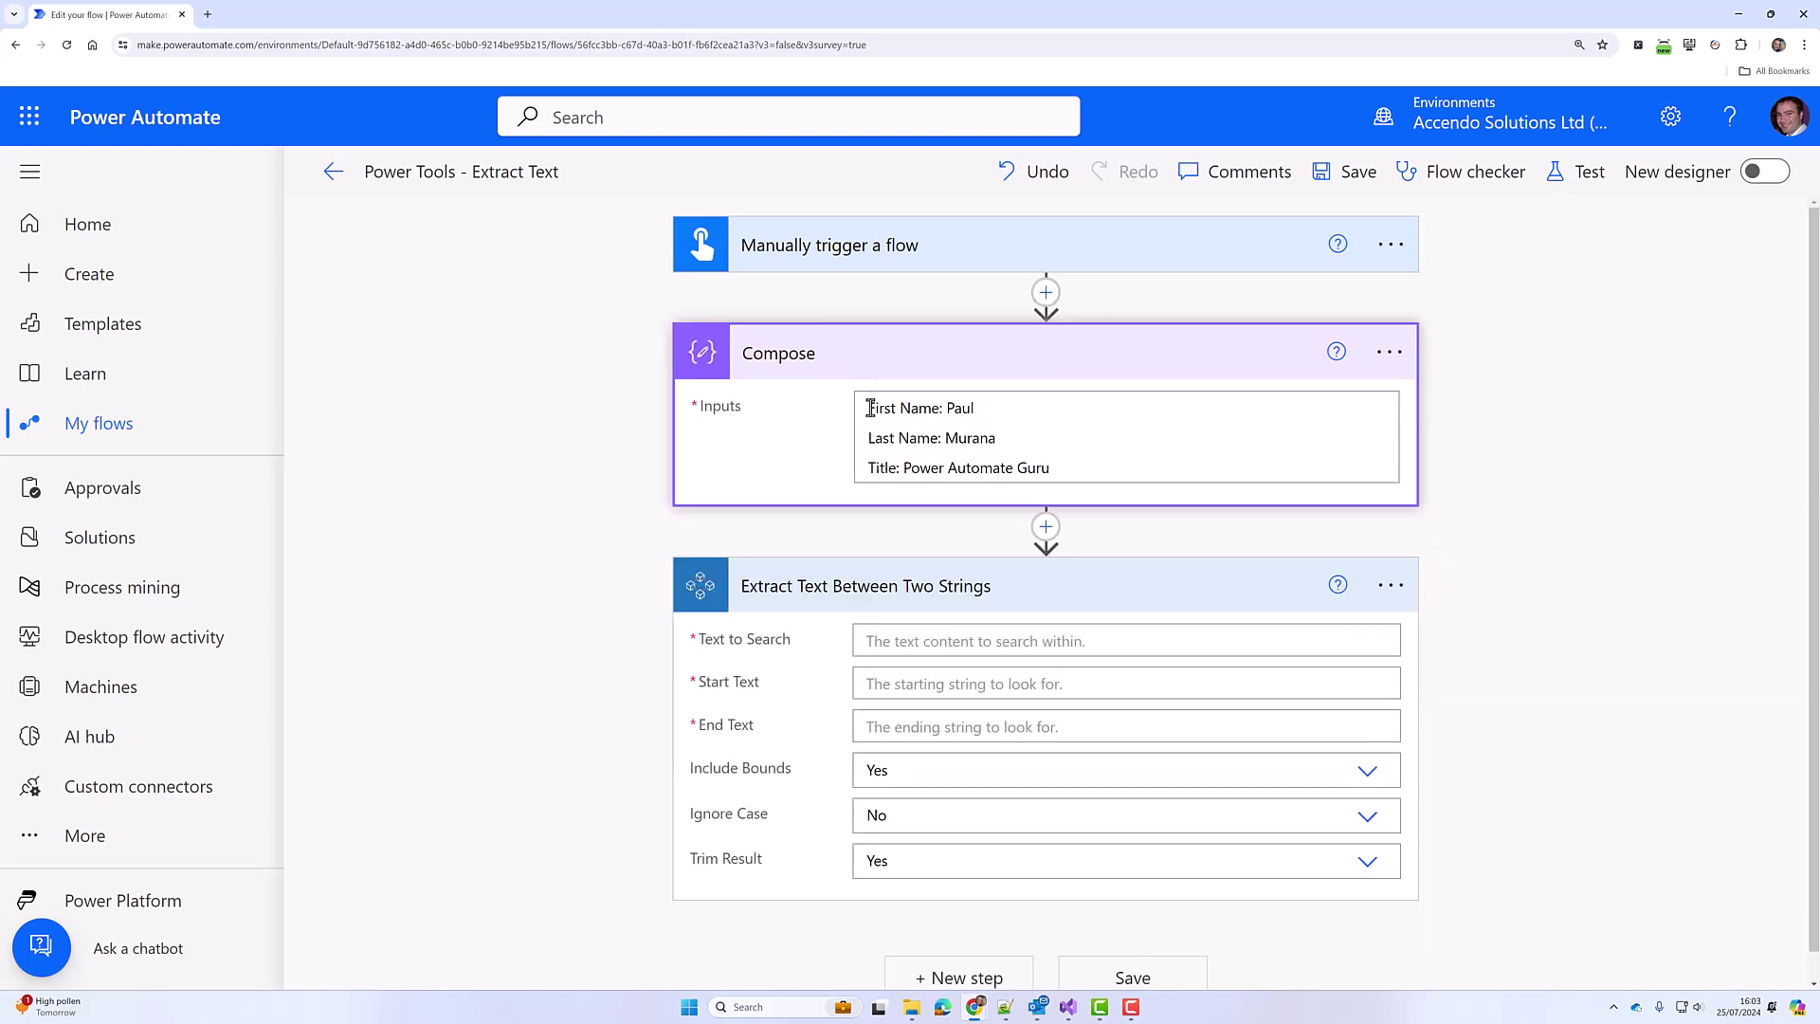
{"action": "left_click_drag", "start_coordinate": [948, 411], "coordinate": [978, 409]}
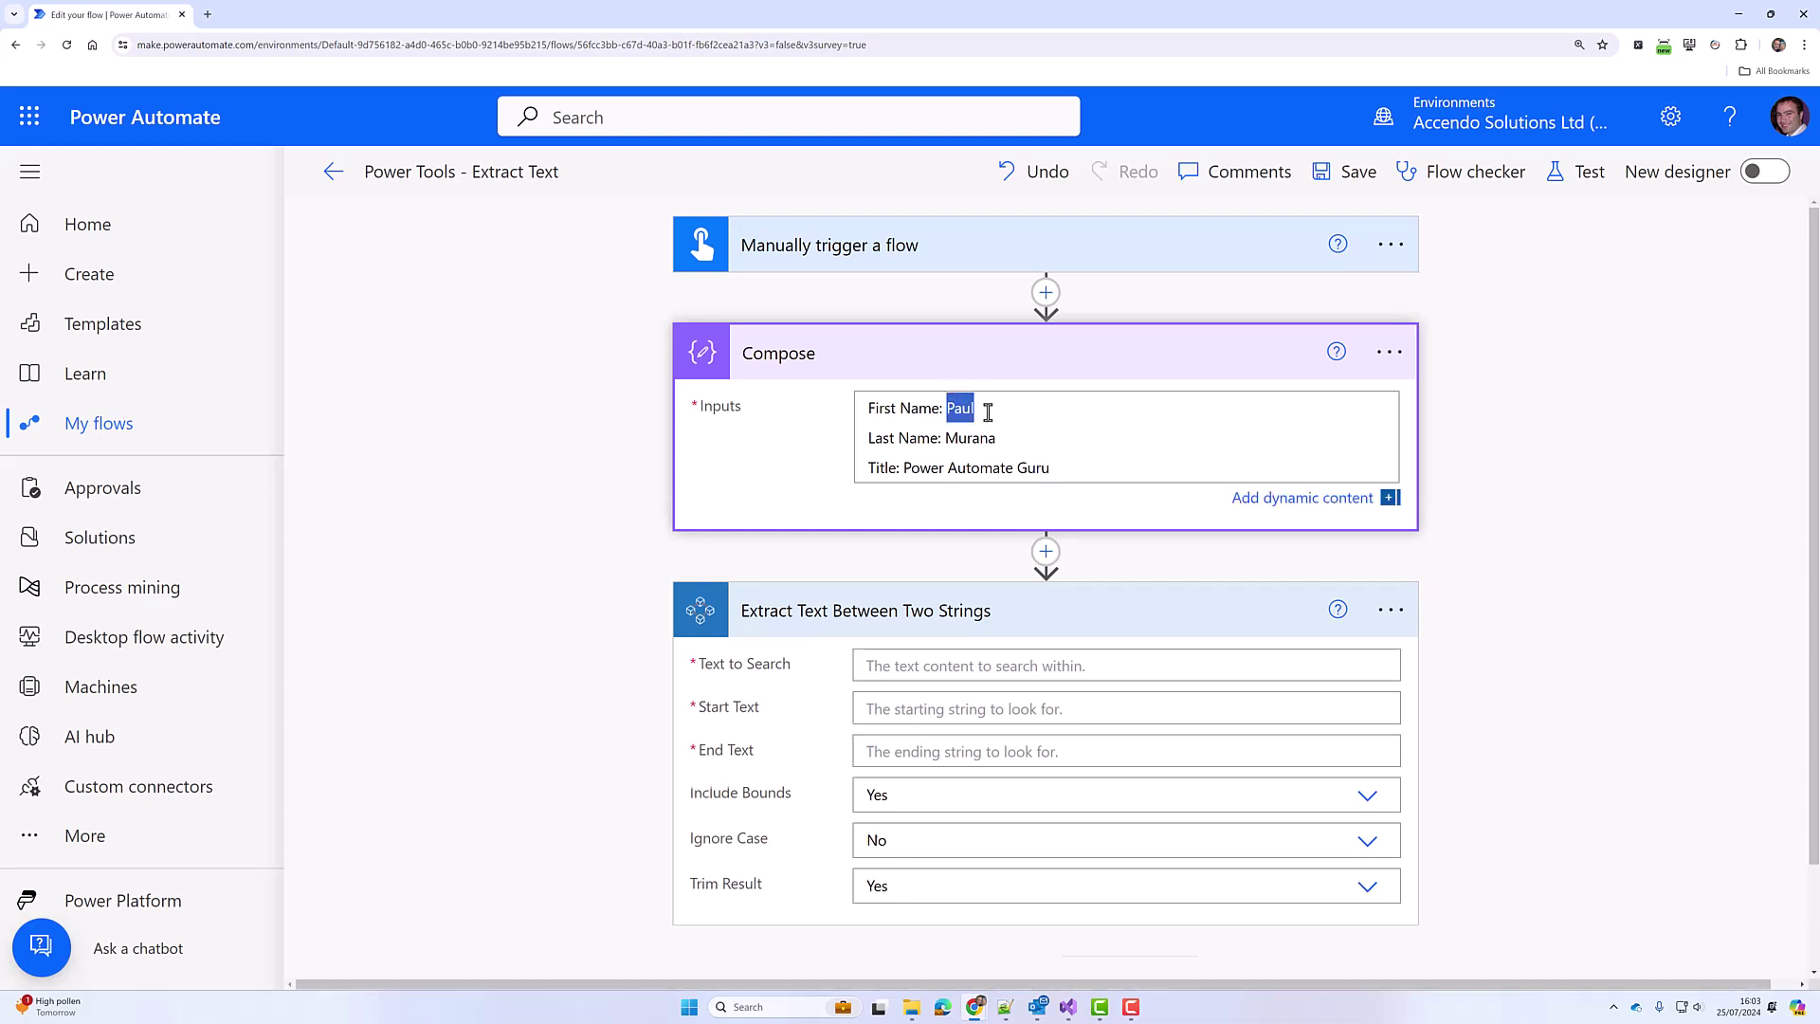
{"action": "left_click", "coordinate": [928, 660]}
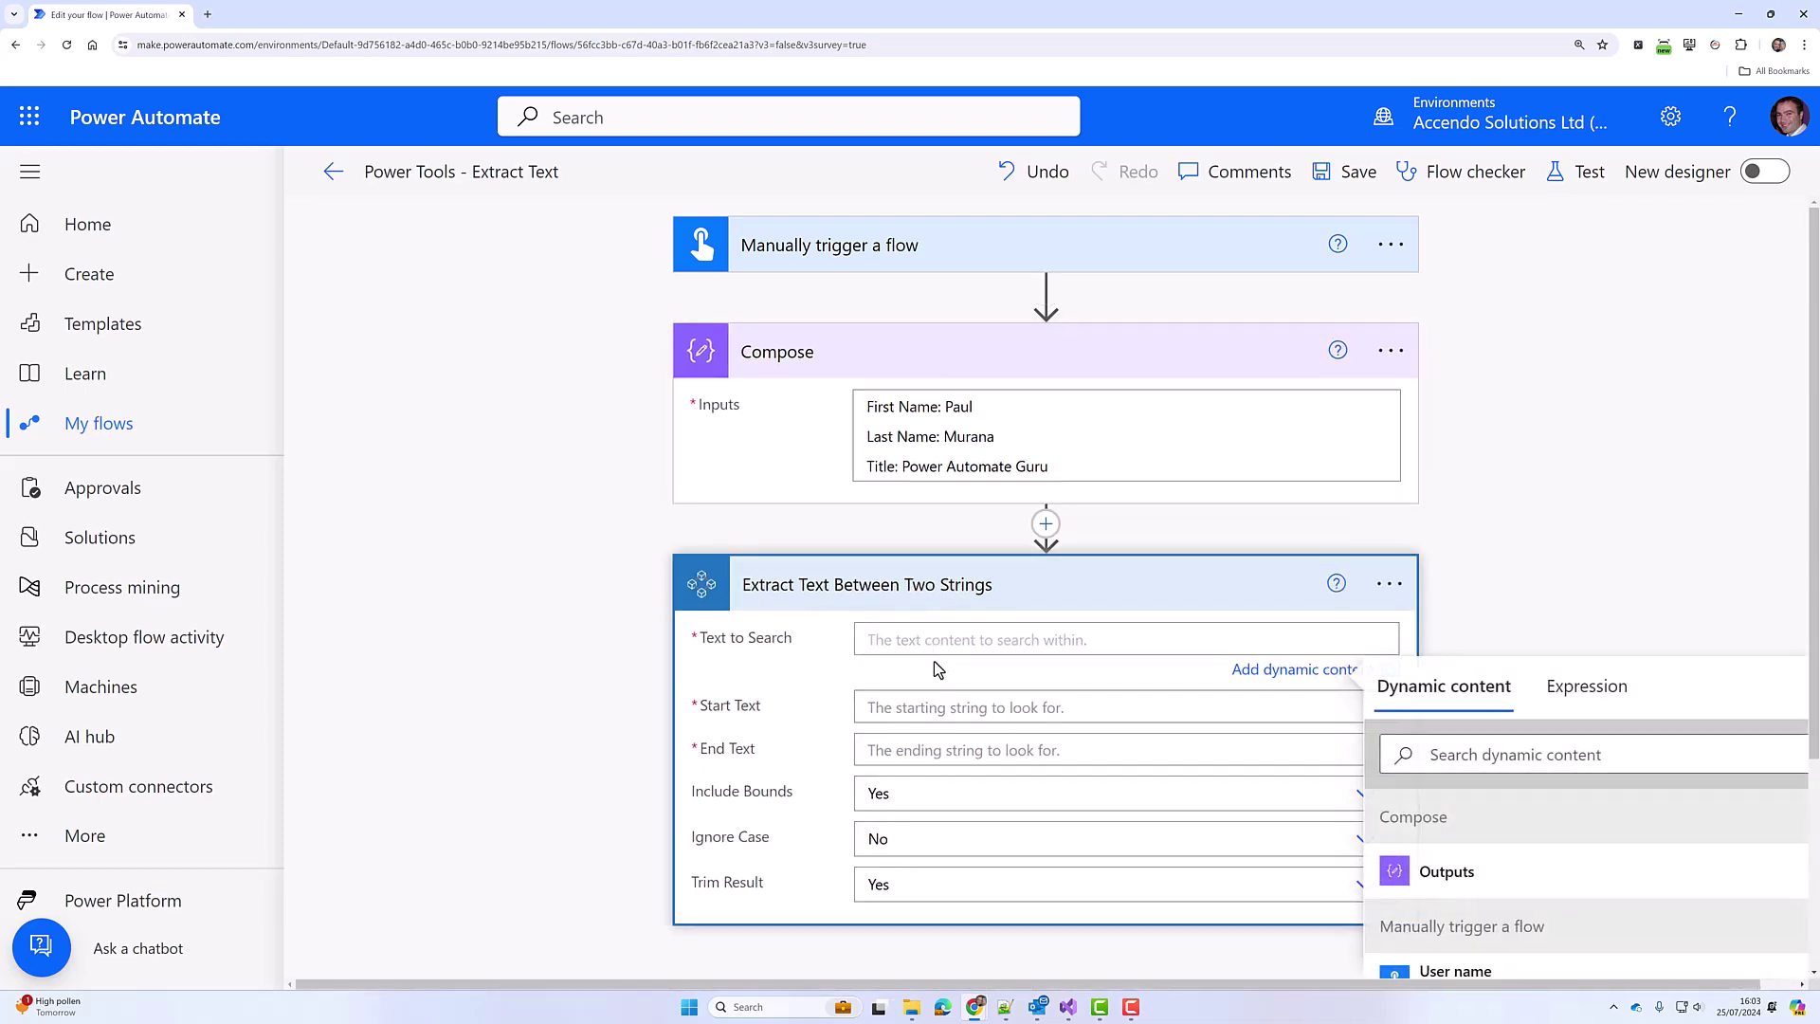
{"action": "left_click", "coordinate": [1445, 874]}
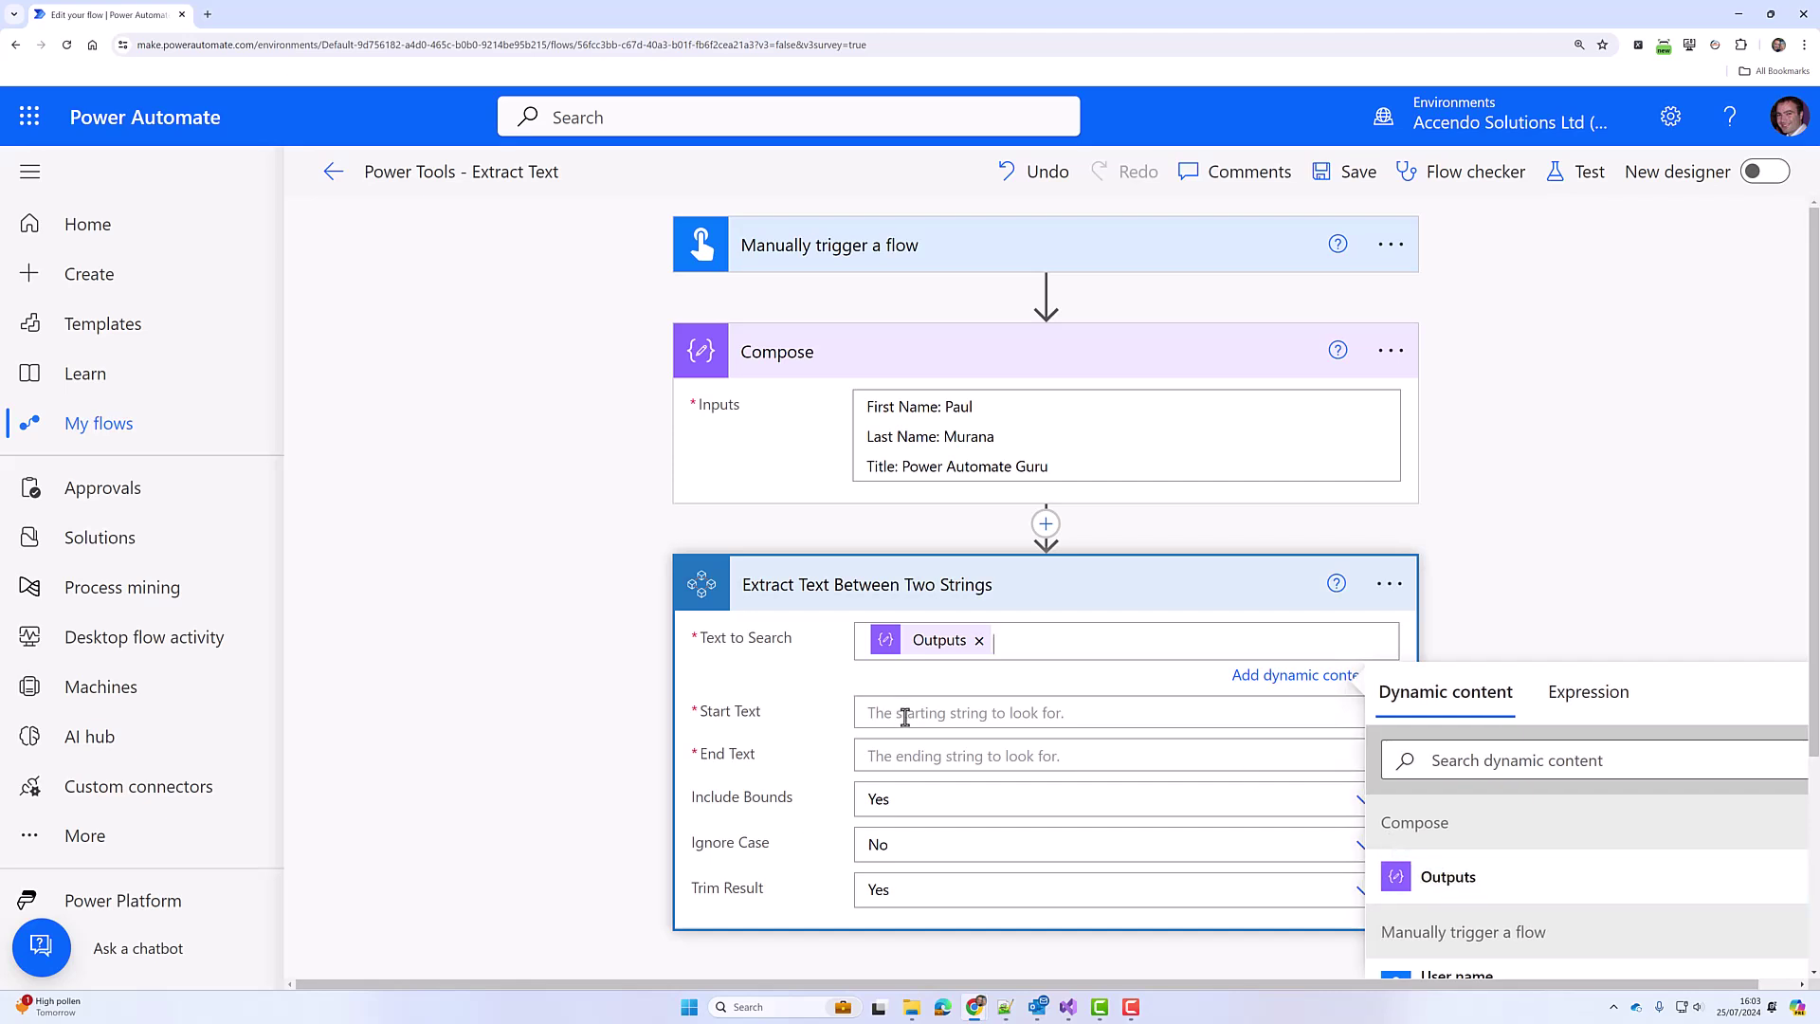
- Fill Start Text with 'First Name:' and End Text with 'Last Name:', copied from Compose
{"action": "left_click_drag", "start_coordinate": [939, 408], "coordinate": [827, 409]}
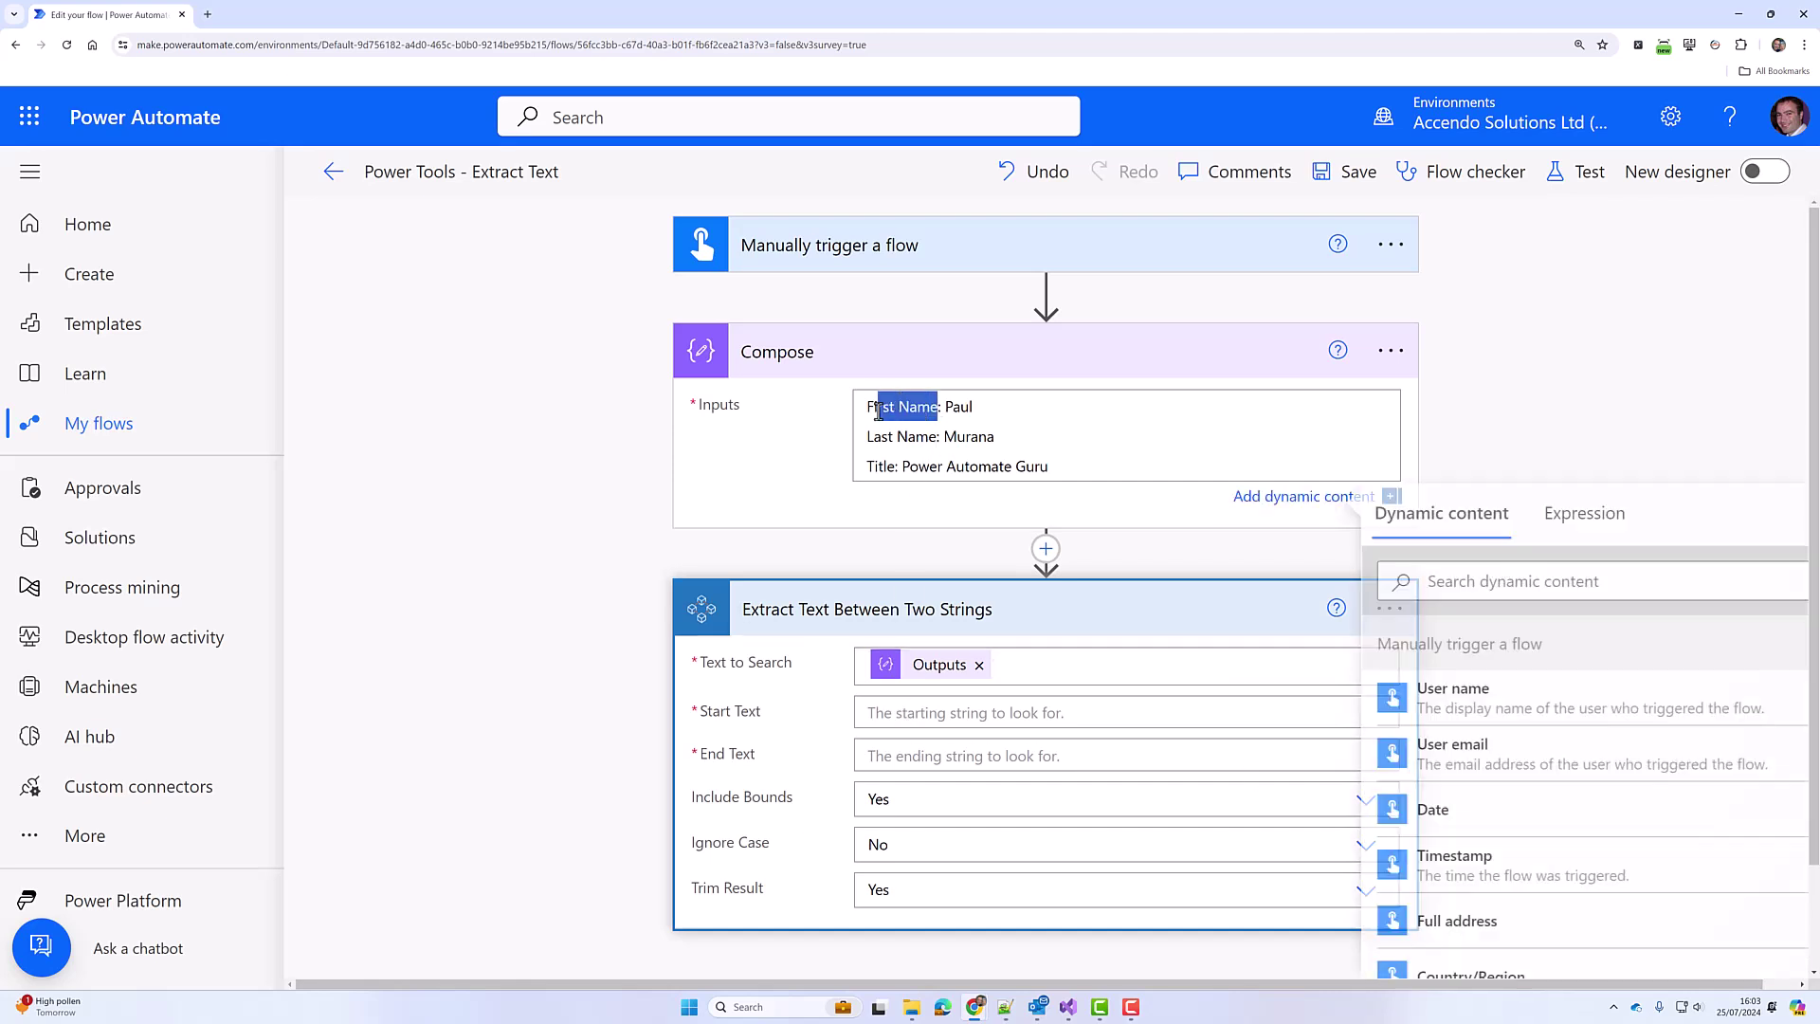
{"action": "key", "text": "ctrl+c"}
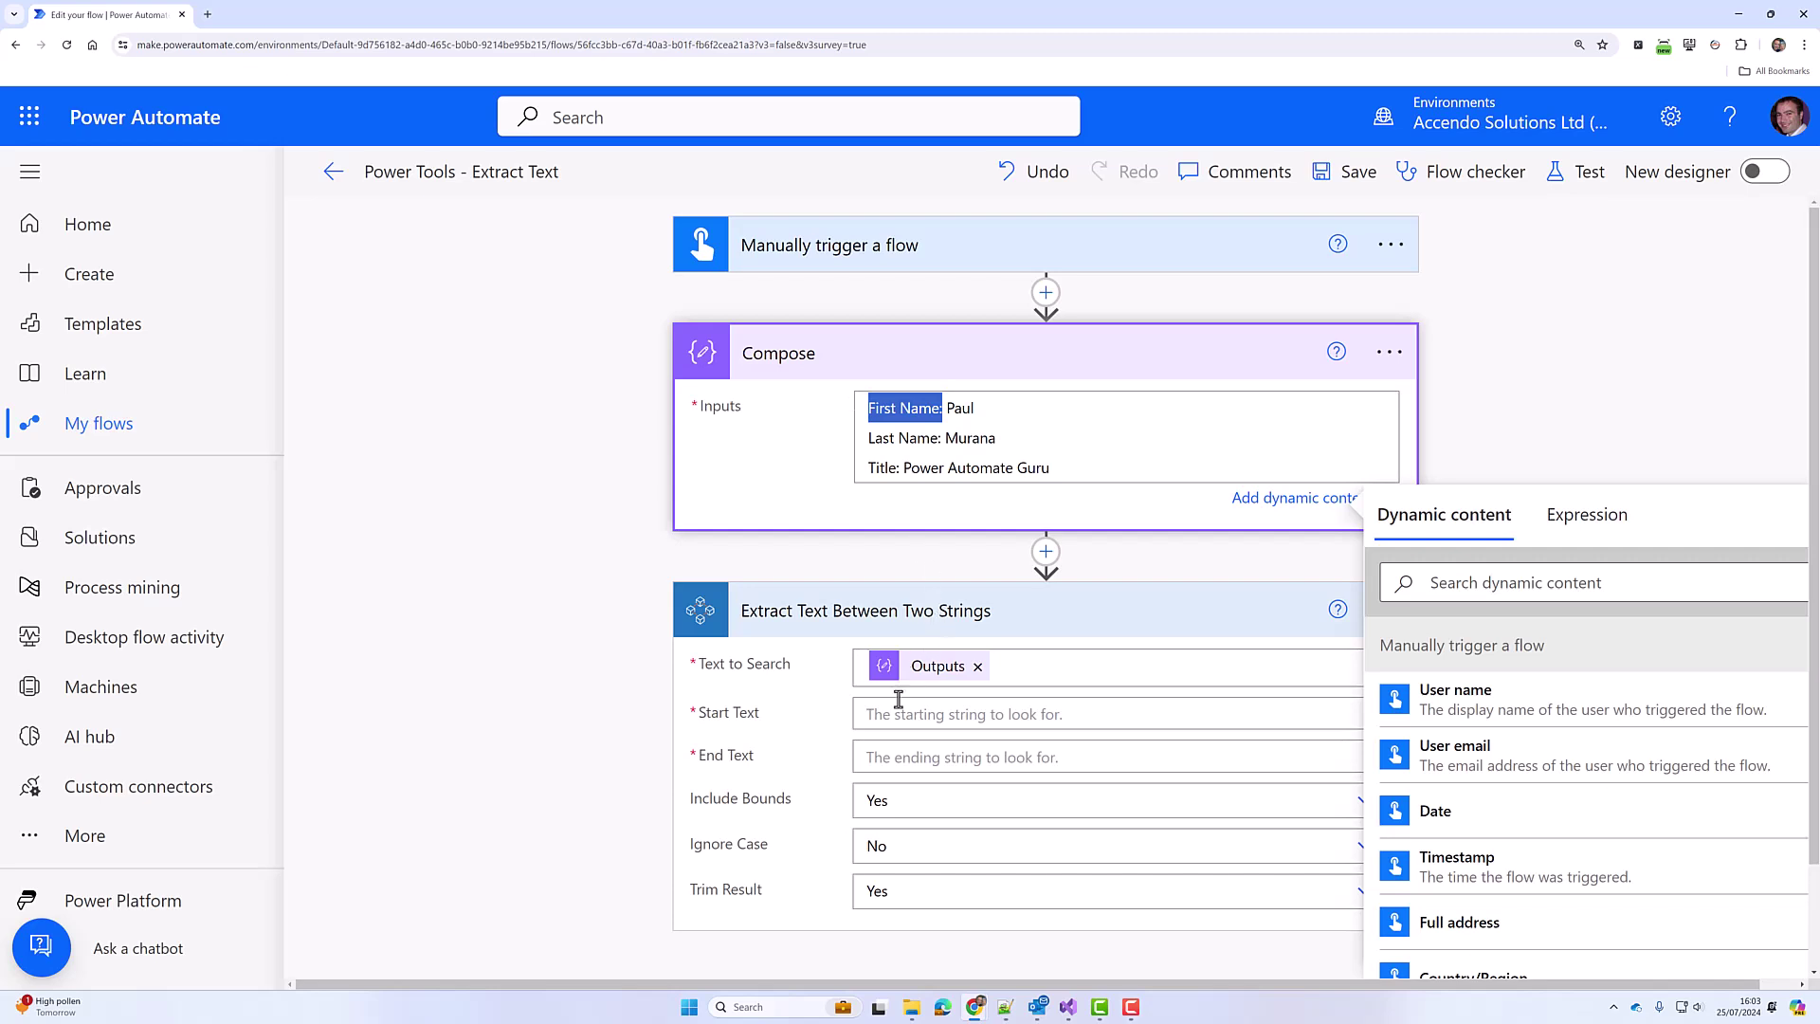
{"action": "left_click", "coordinate": [900, 712]}
{"action": "key", "text": "ctrl+v"}
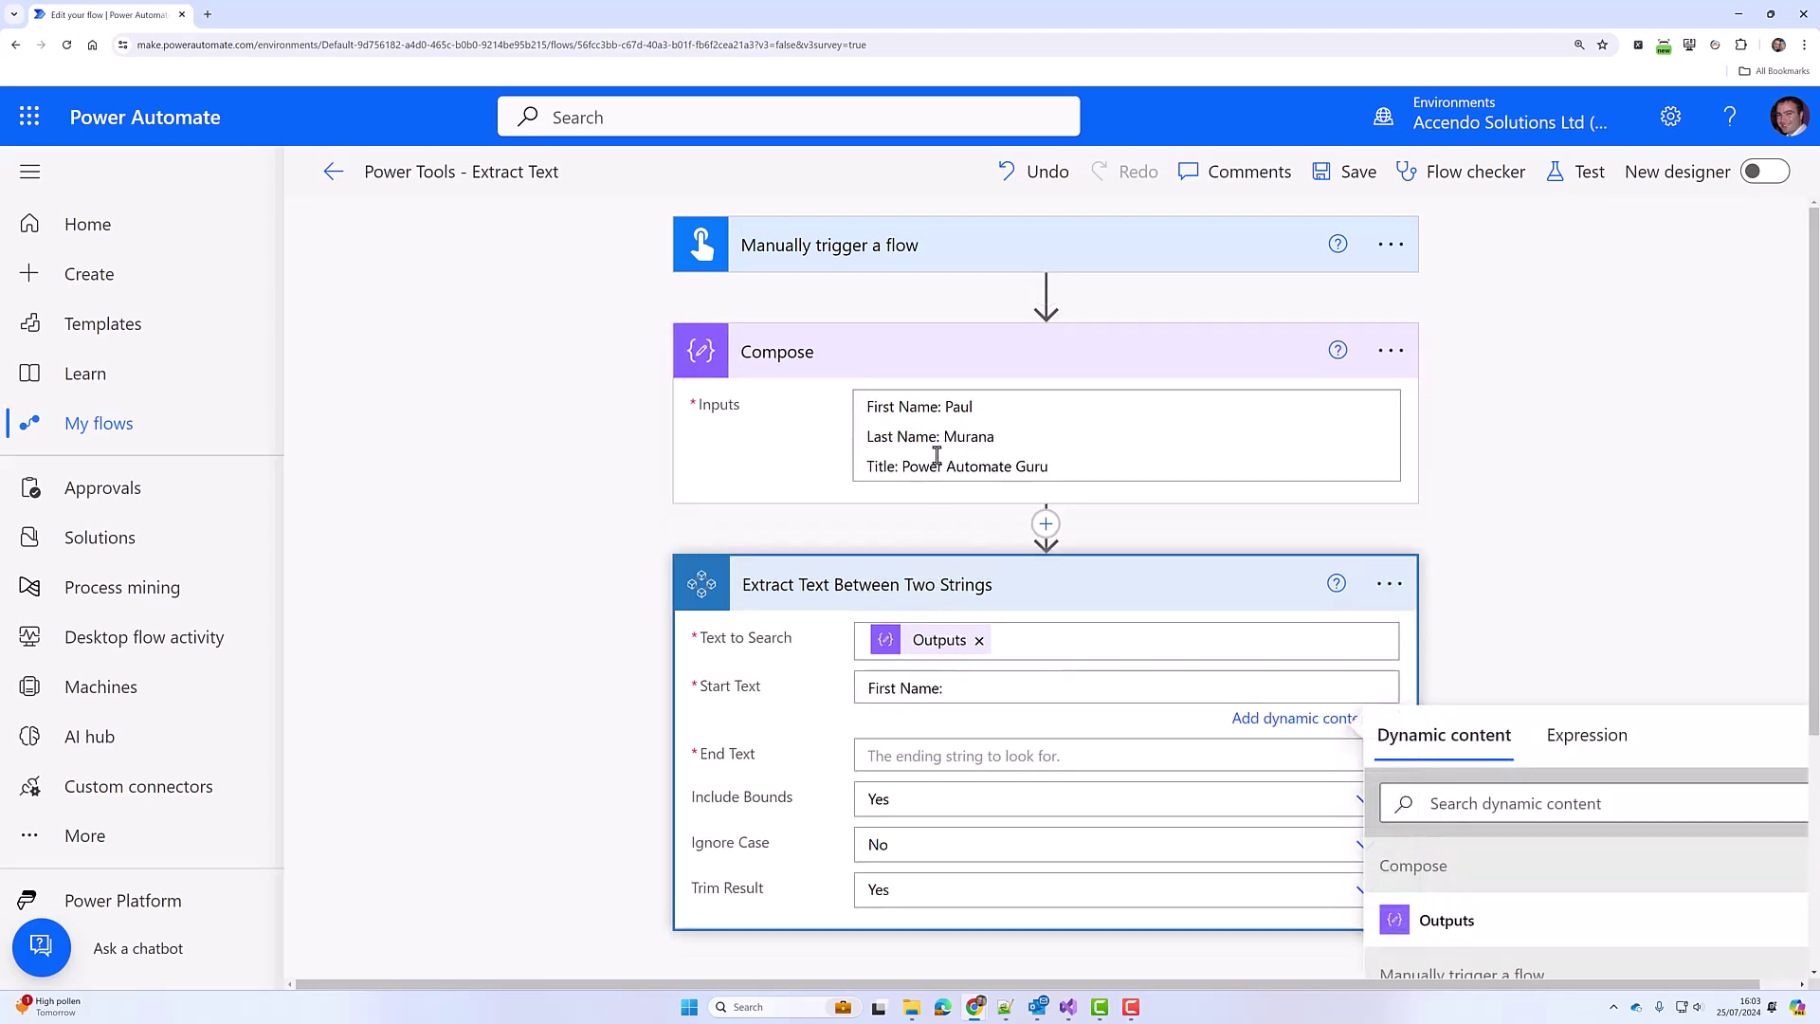
{"action": "left_click_drag", "start_coordinate": [939, 439], "coordinate": [865, 438]}
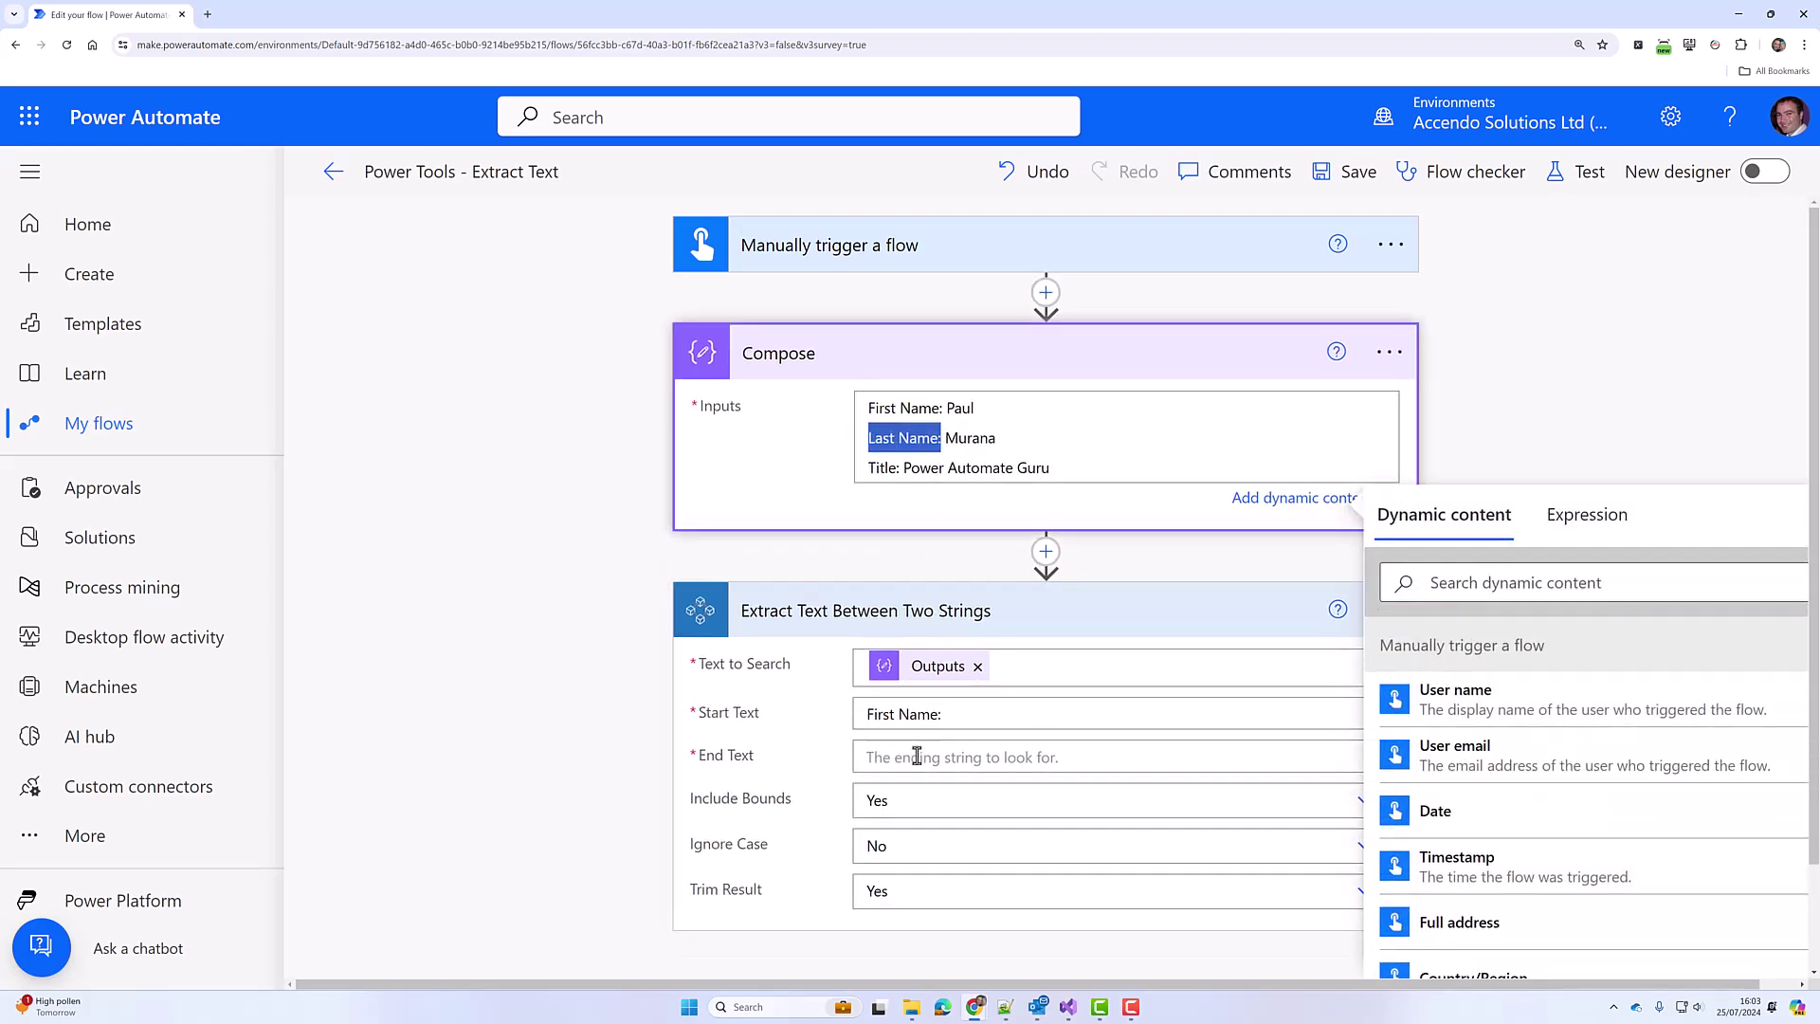
{"action": "left_click", "coordinate": [907, 769]}
{"action": "key", "text": "ctrl+v"}
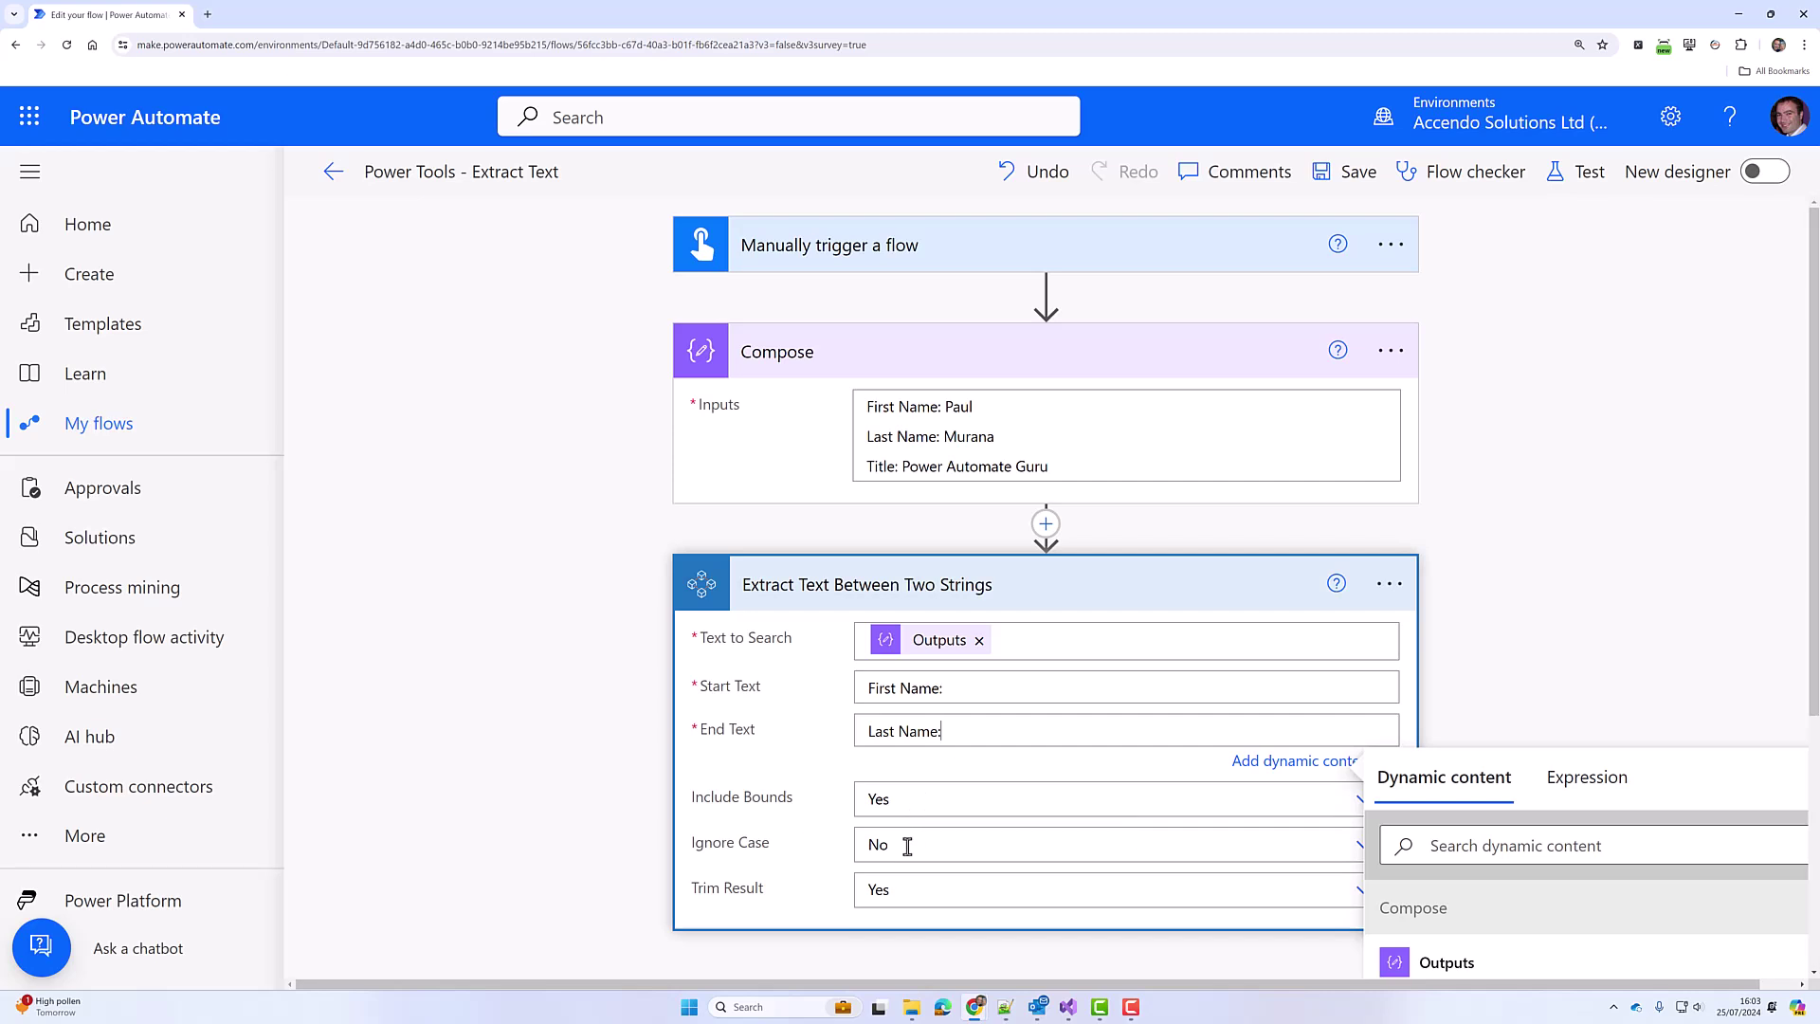
- Save the flow and run a manual test
{"action": "left_click", "coordinate": [1493, 622]}
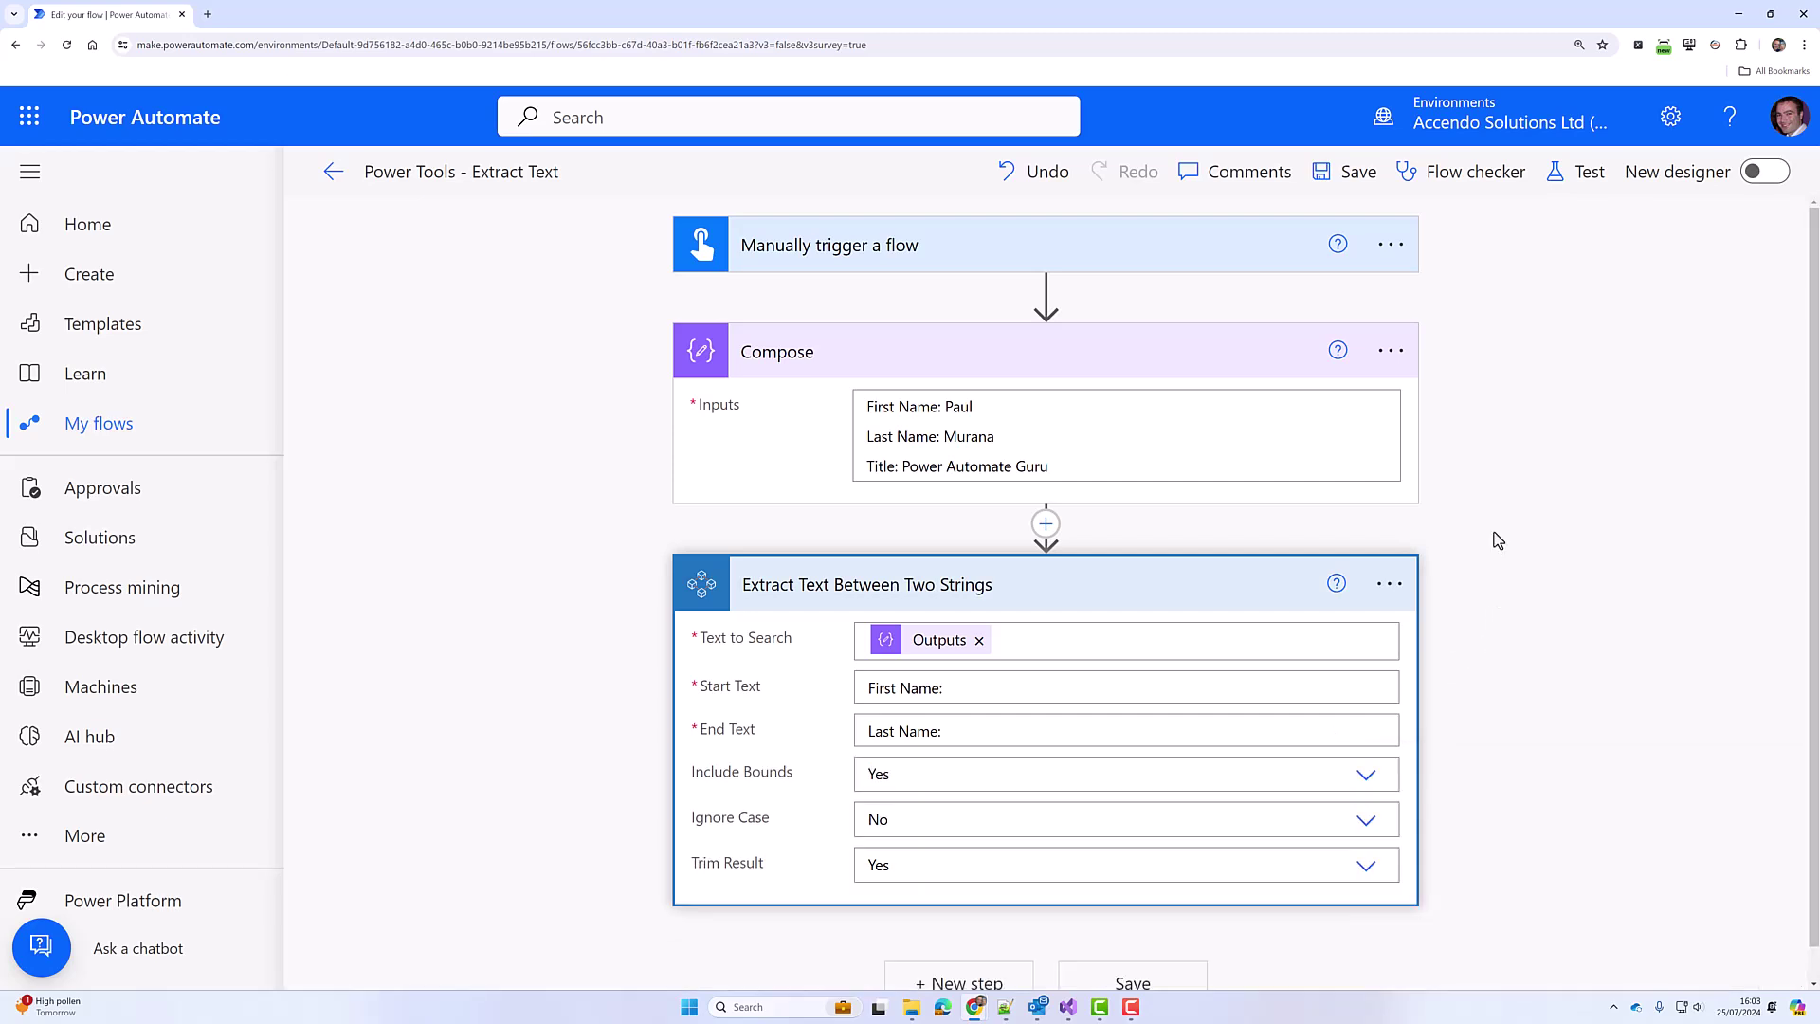
{"action": "left_click", "coordinate": [1579, 173]}
{"action": "left_click", "coordinate": [1394, 945]}
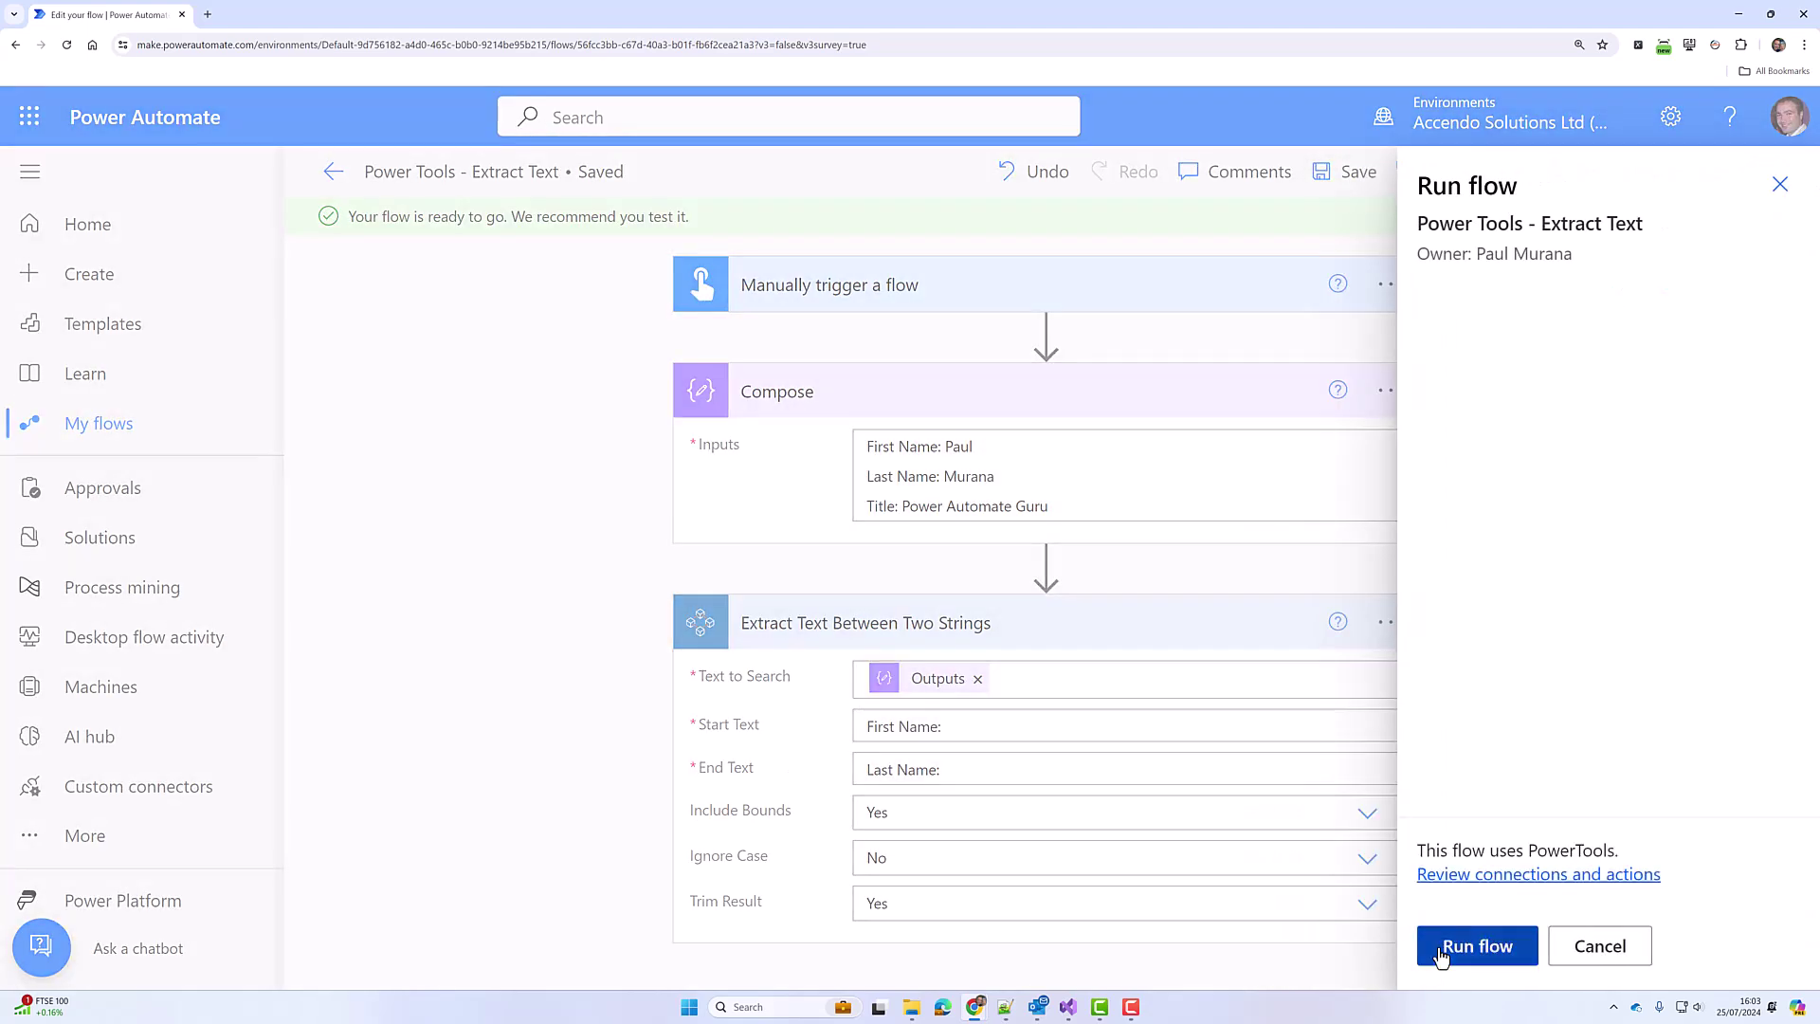
{"action": "left_click", "coordinate": [1441, 956]}
{"action": "left_click", "coordinate": [1440, 953]}
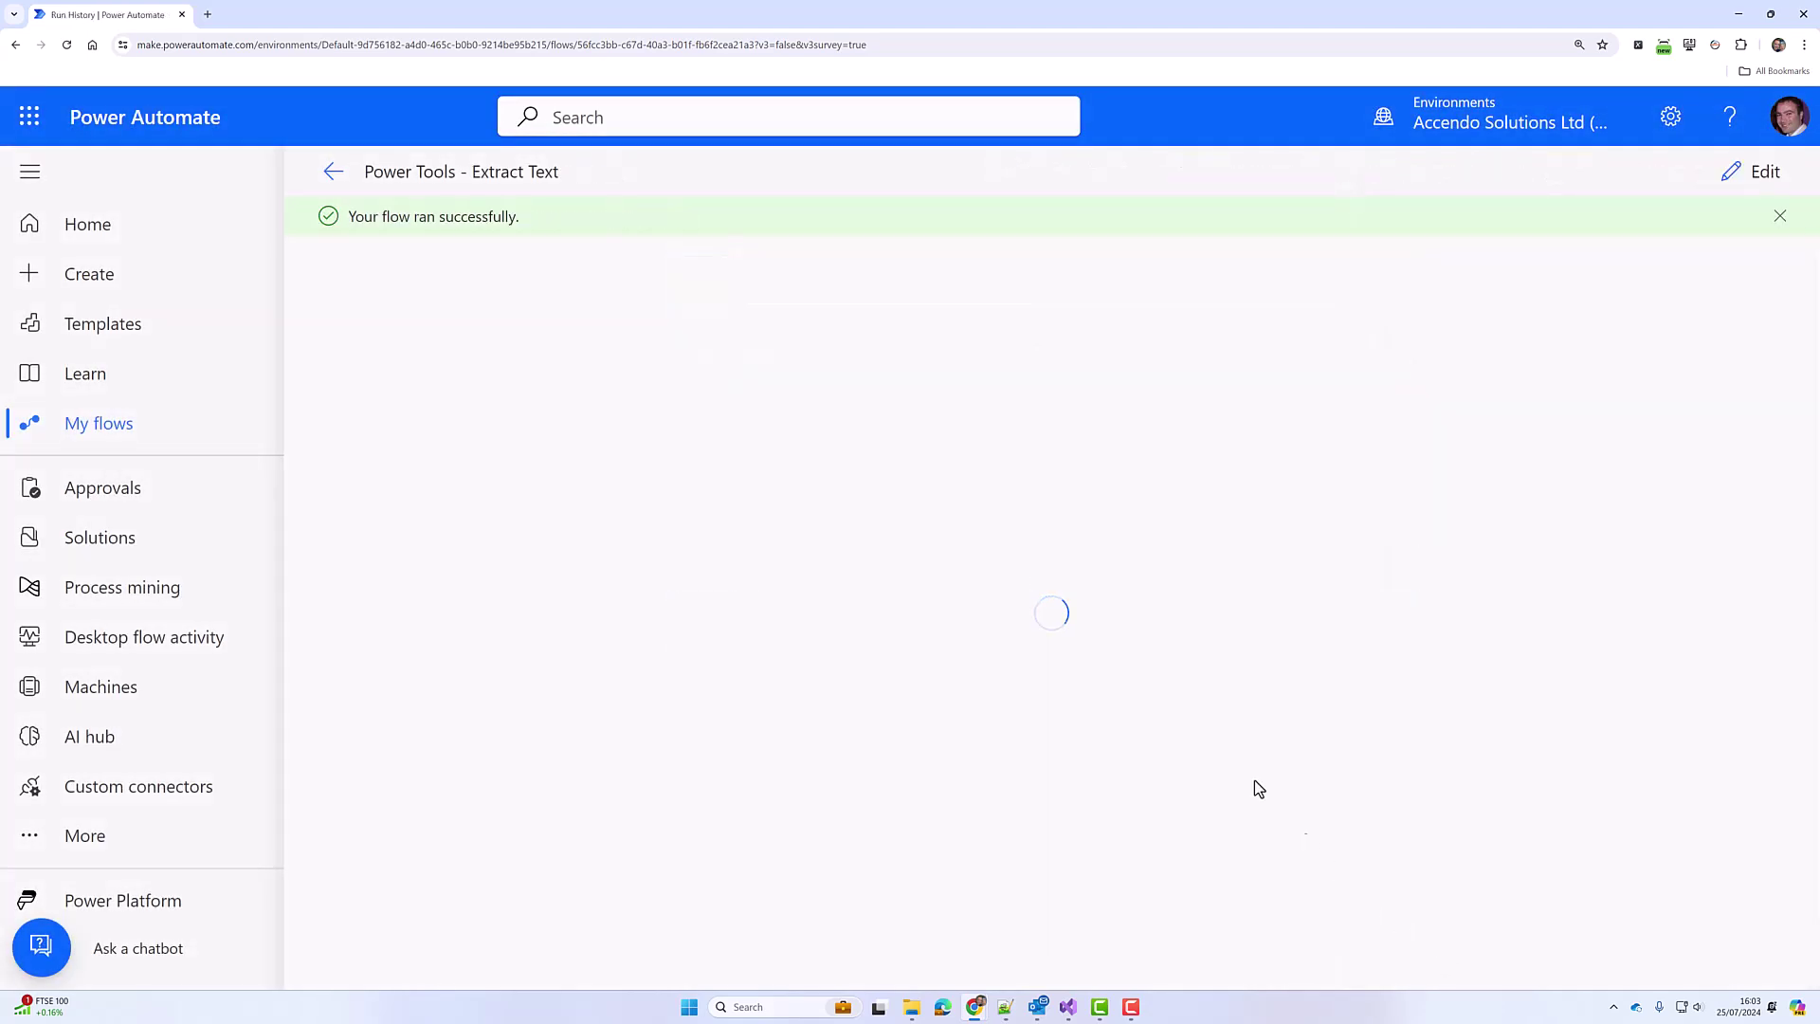
- Inspect the extraction output showing 'First Name: Paul Last Name:'
{"action": "left_click", "coordinate": [890, 536]}
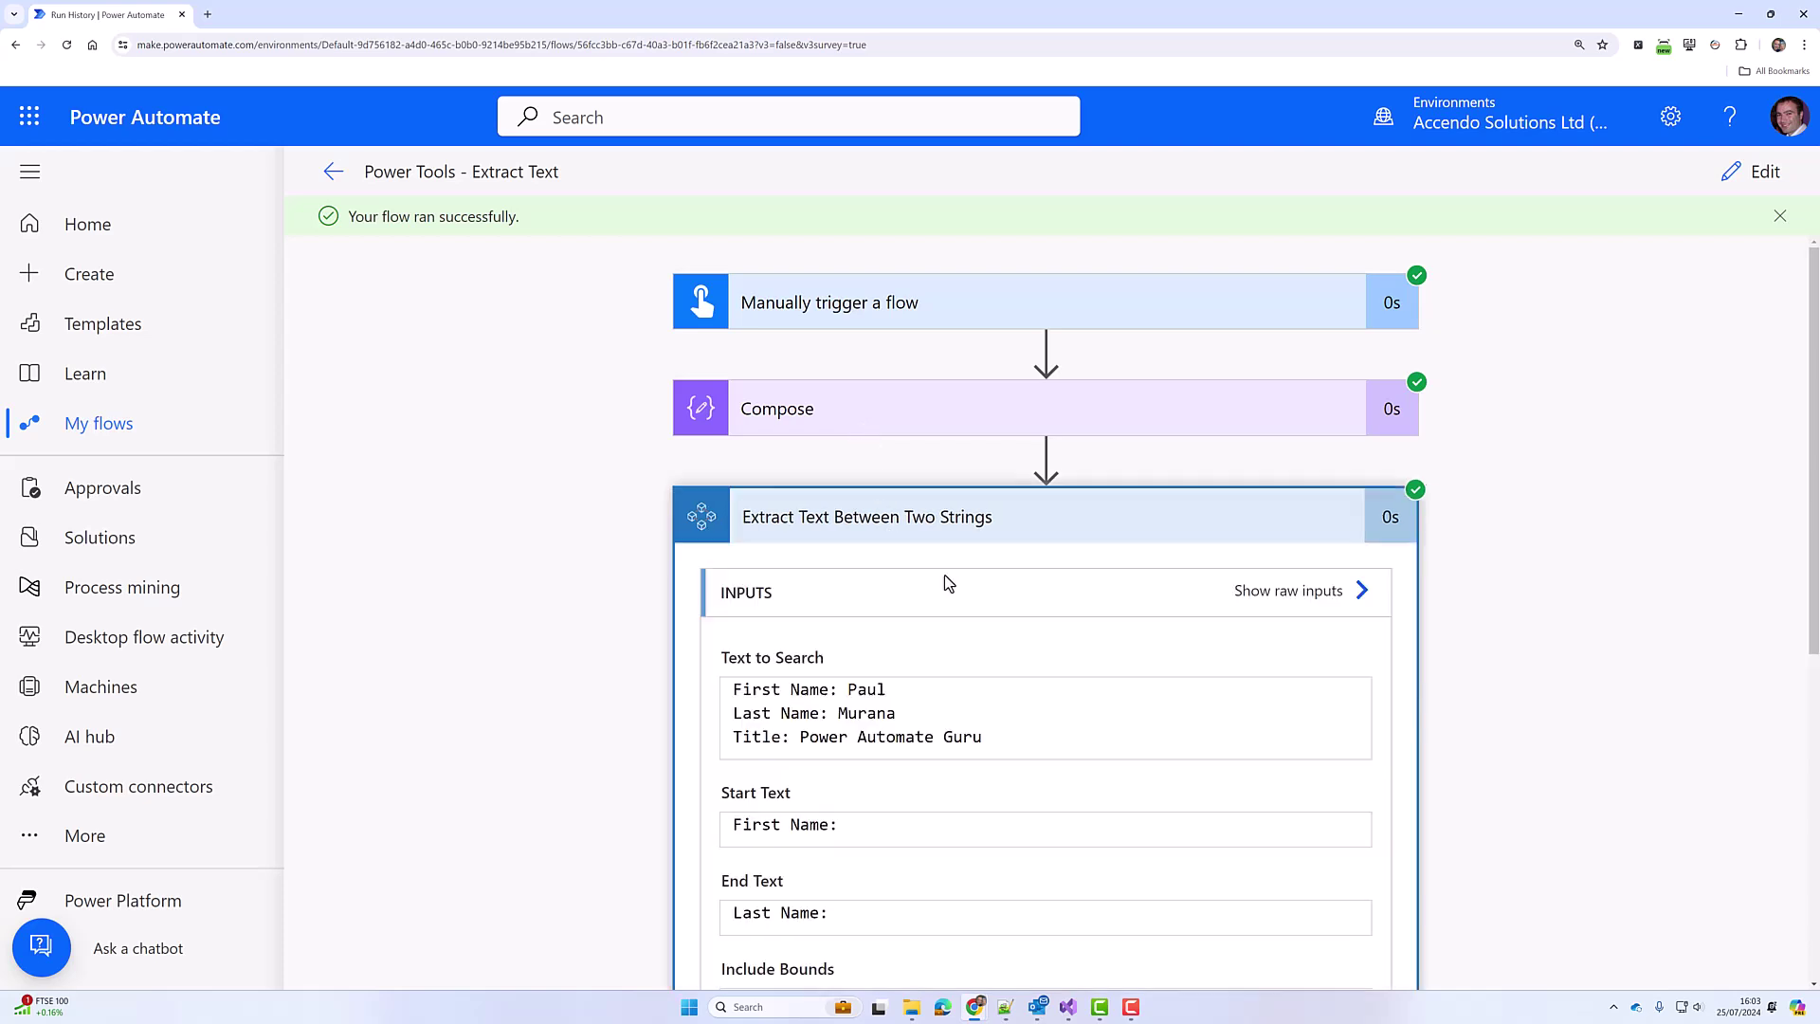
{"action": "scroll", "coordinate": [1467, 810], "scroll_direction": "down", "scroll_amount": 4}
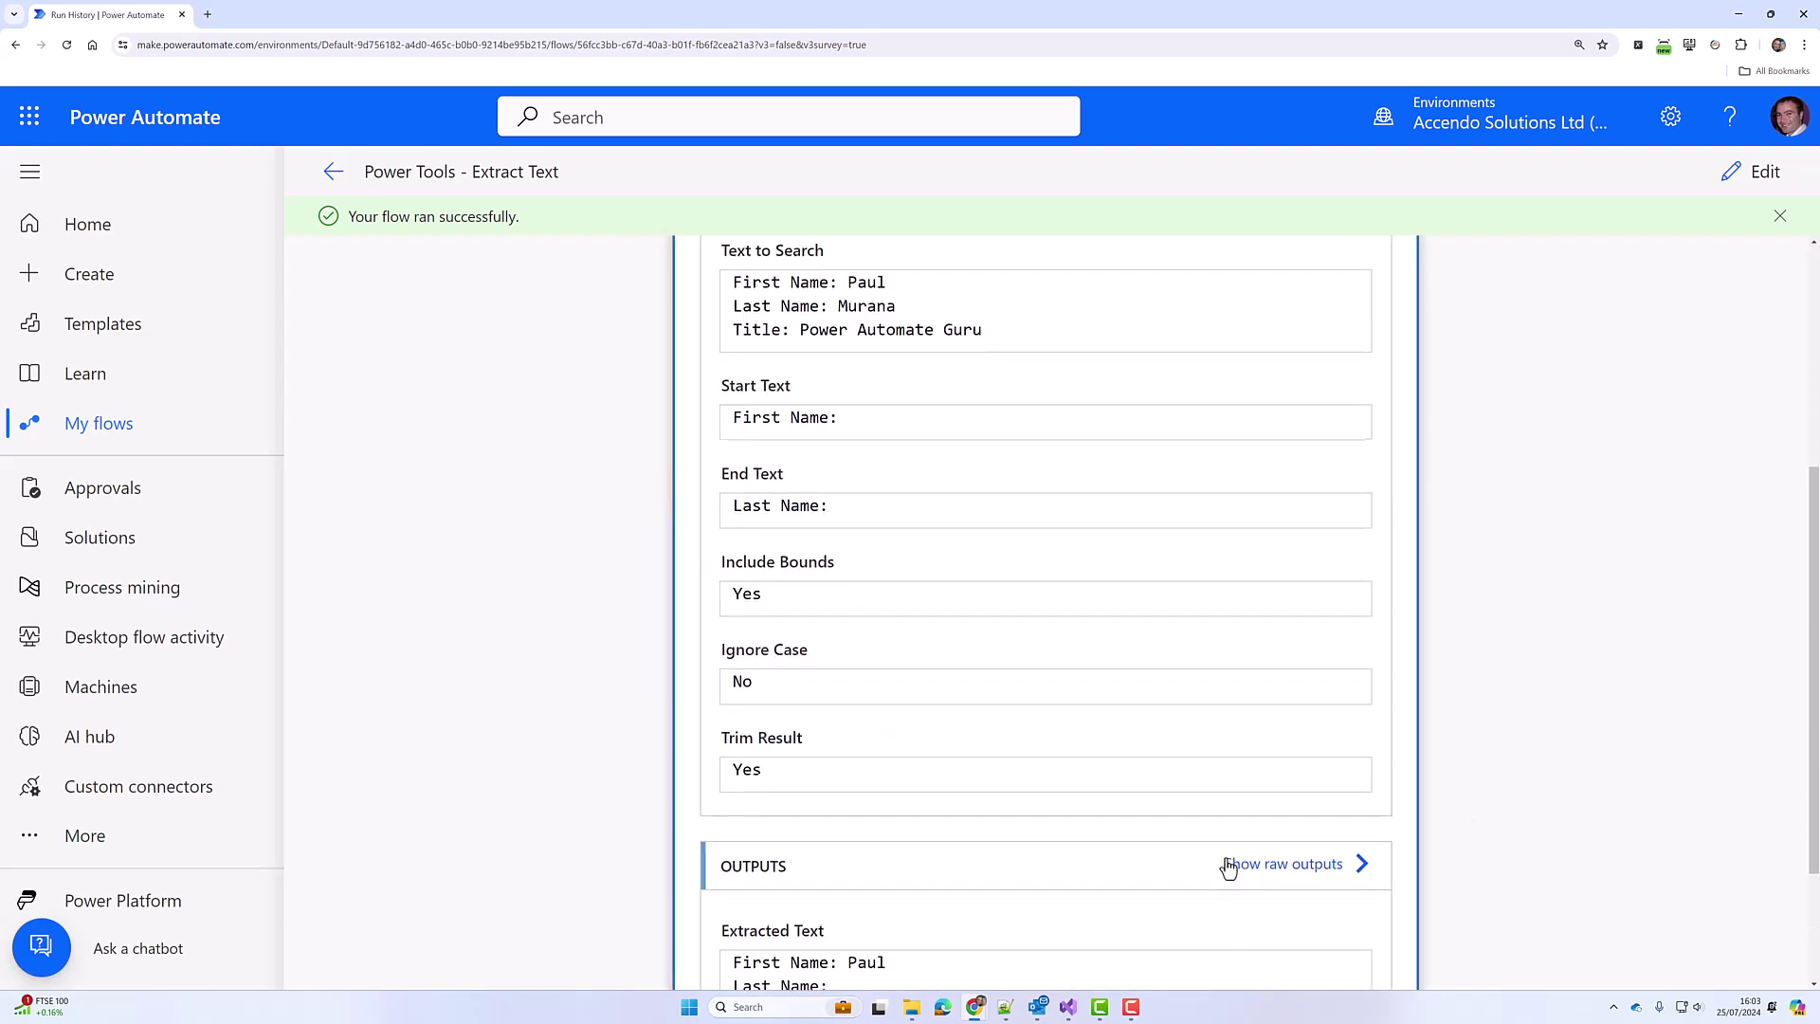
{"action": "left_click_drag", "start_coordinate": [838, 872], "coordinate": [712, 863]}
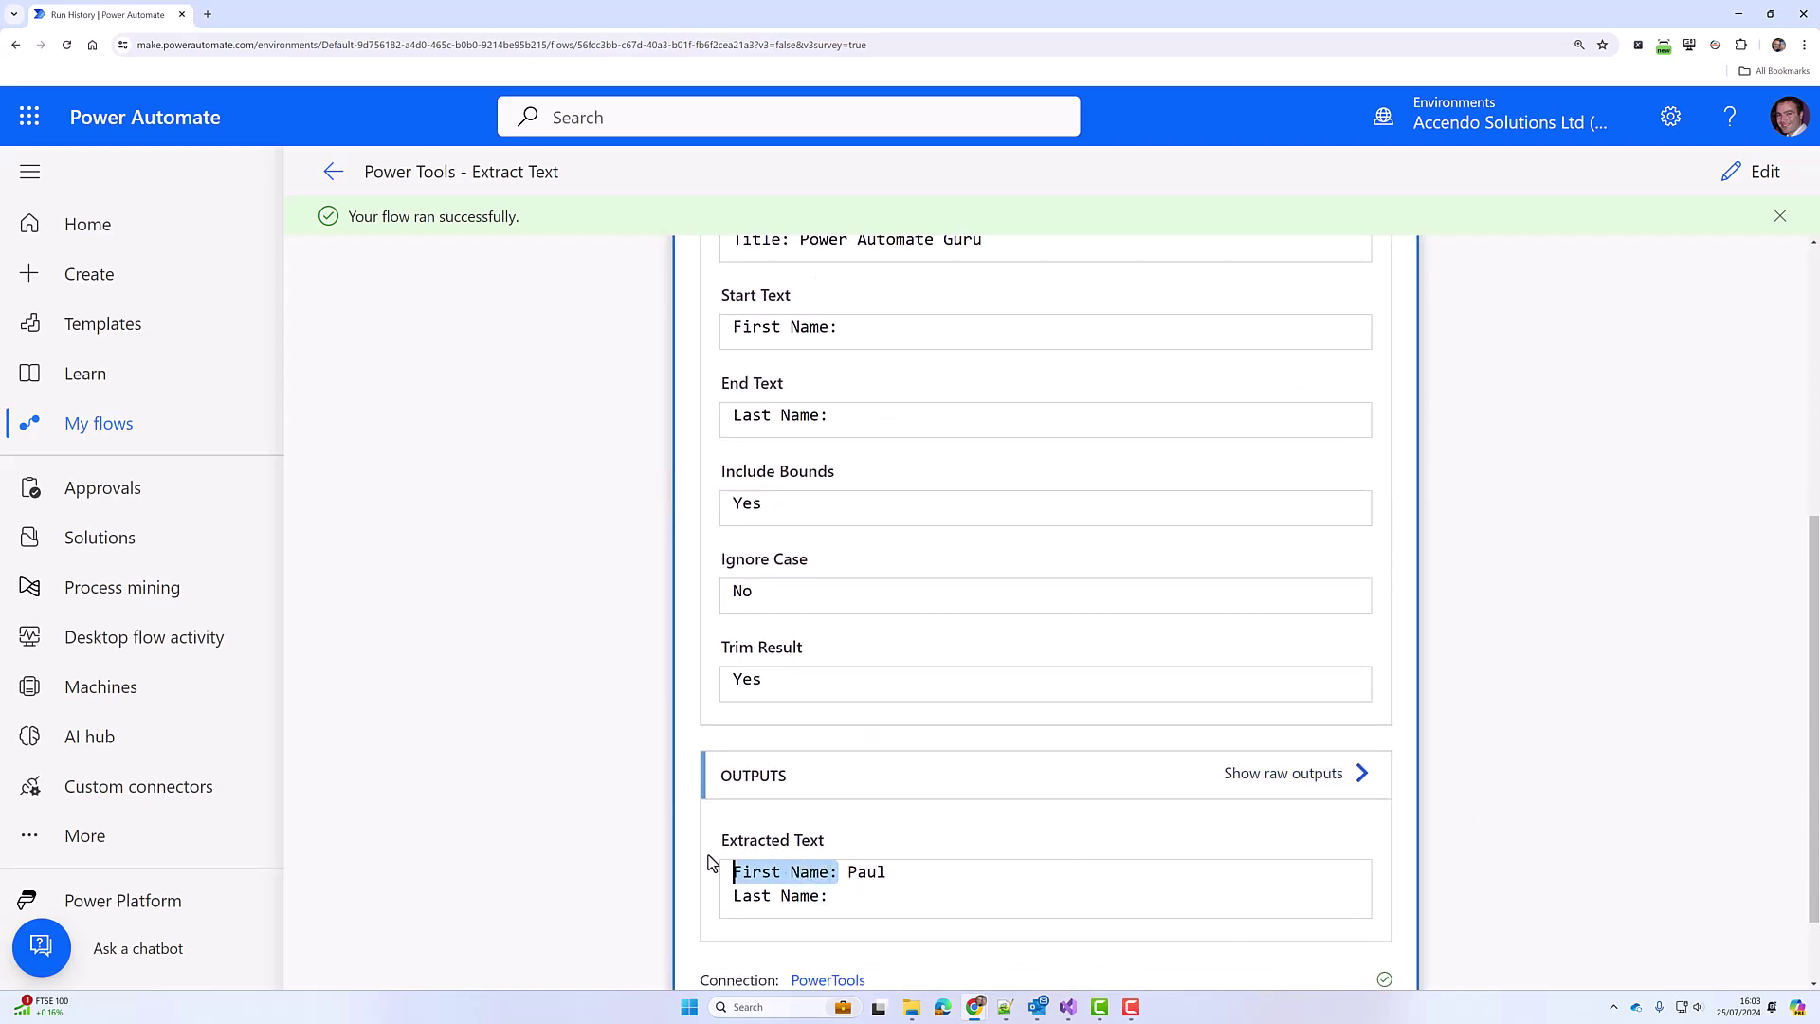
{"action": "left_click", "coordinate": [828, 895]}
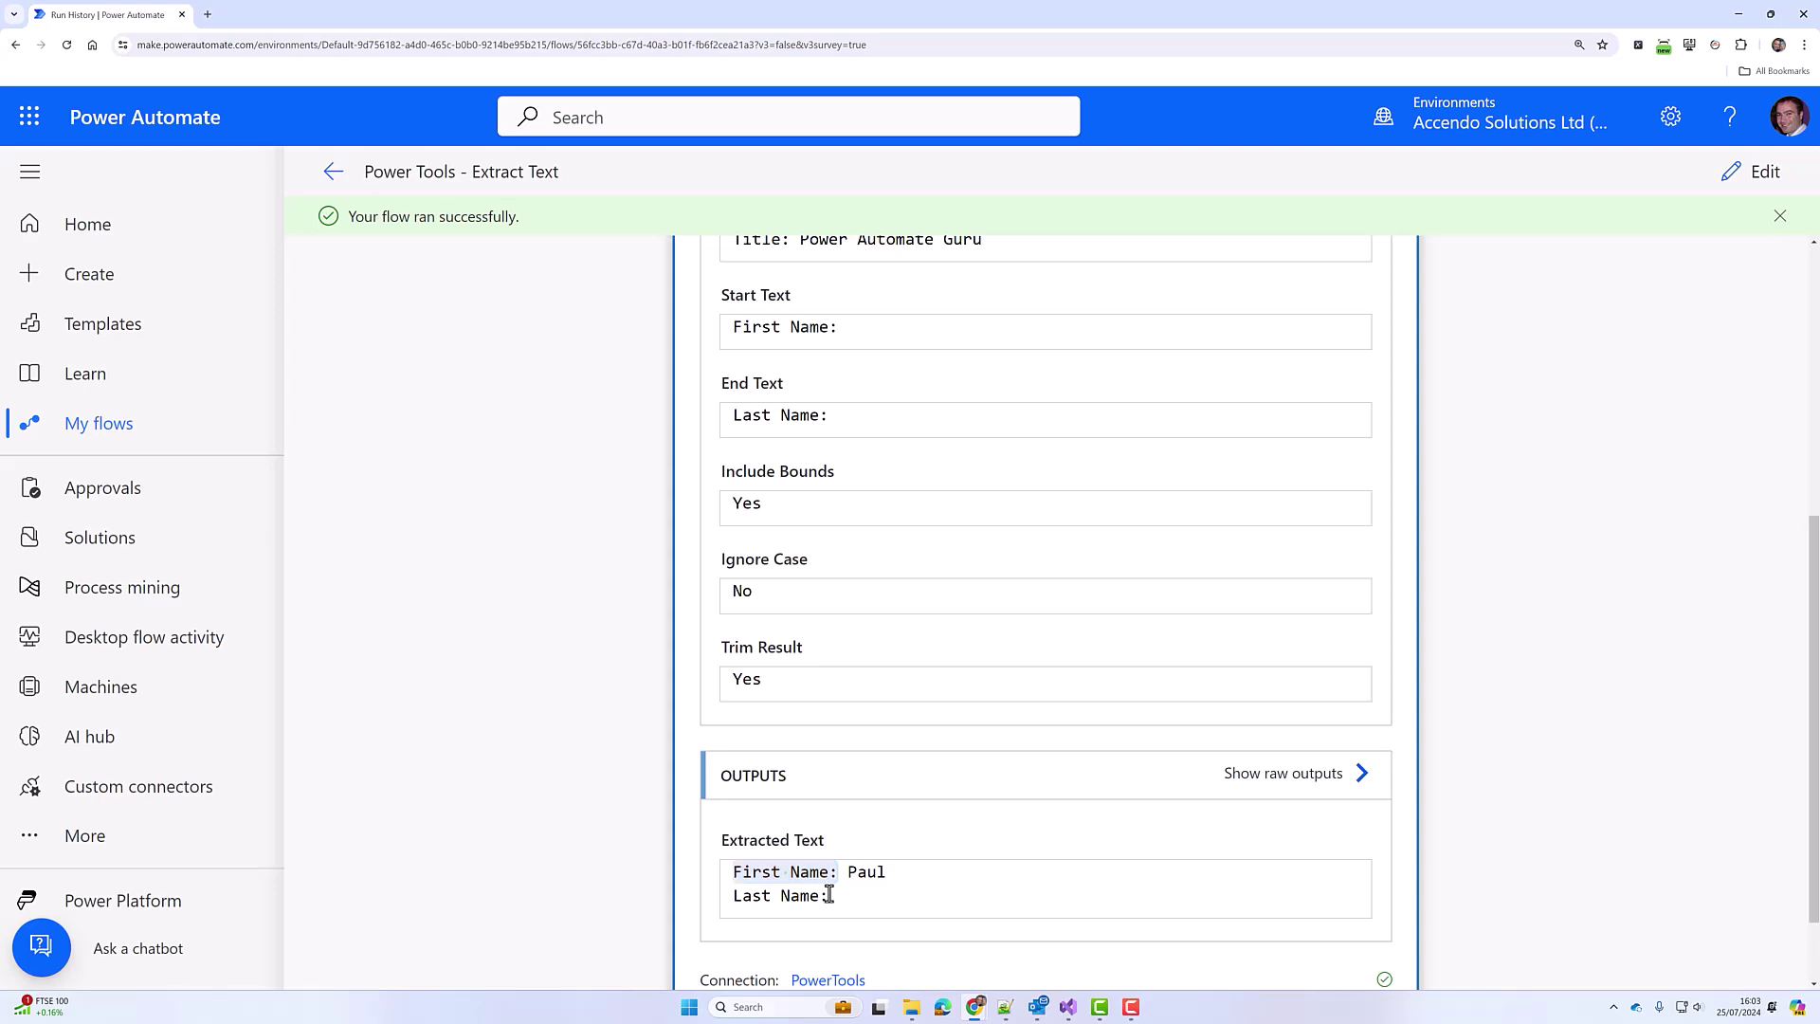
- Back in the editor, set Include Bounds to No
{"action": "left_click", "coordinate": [1765, 174]}
{"action": "left_click", "coordinate": [988, 772]}
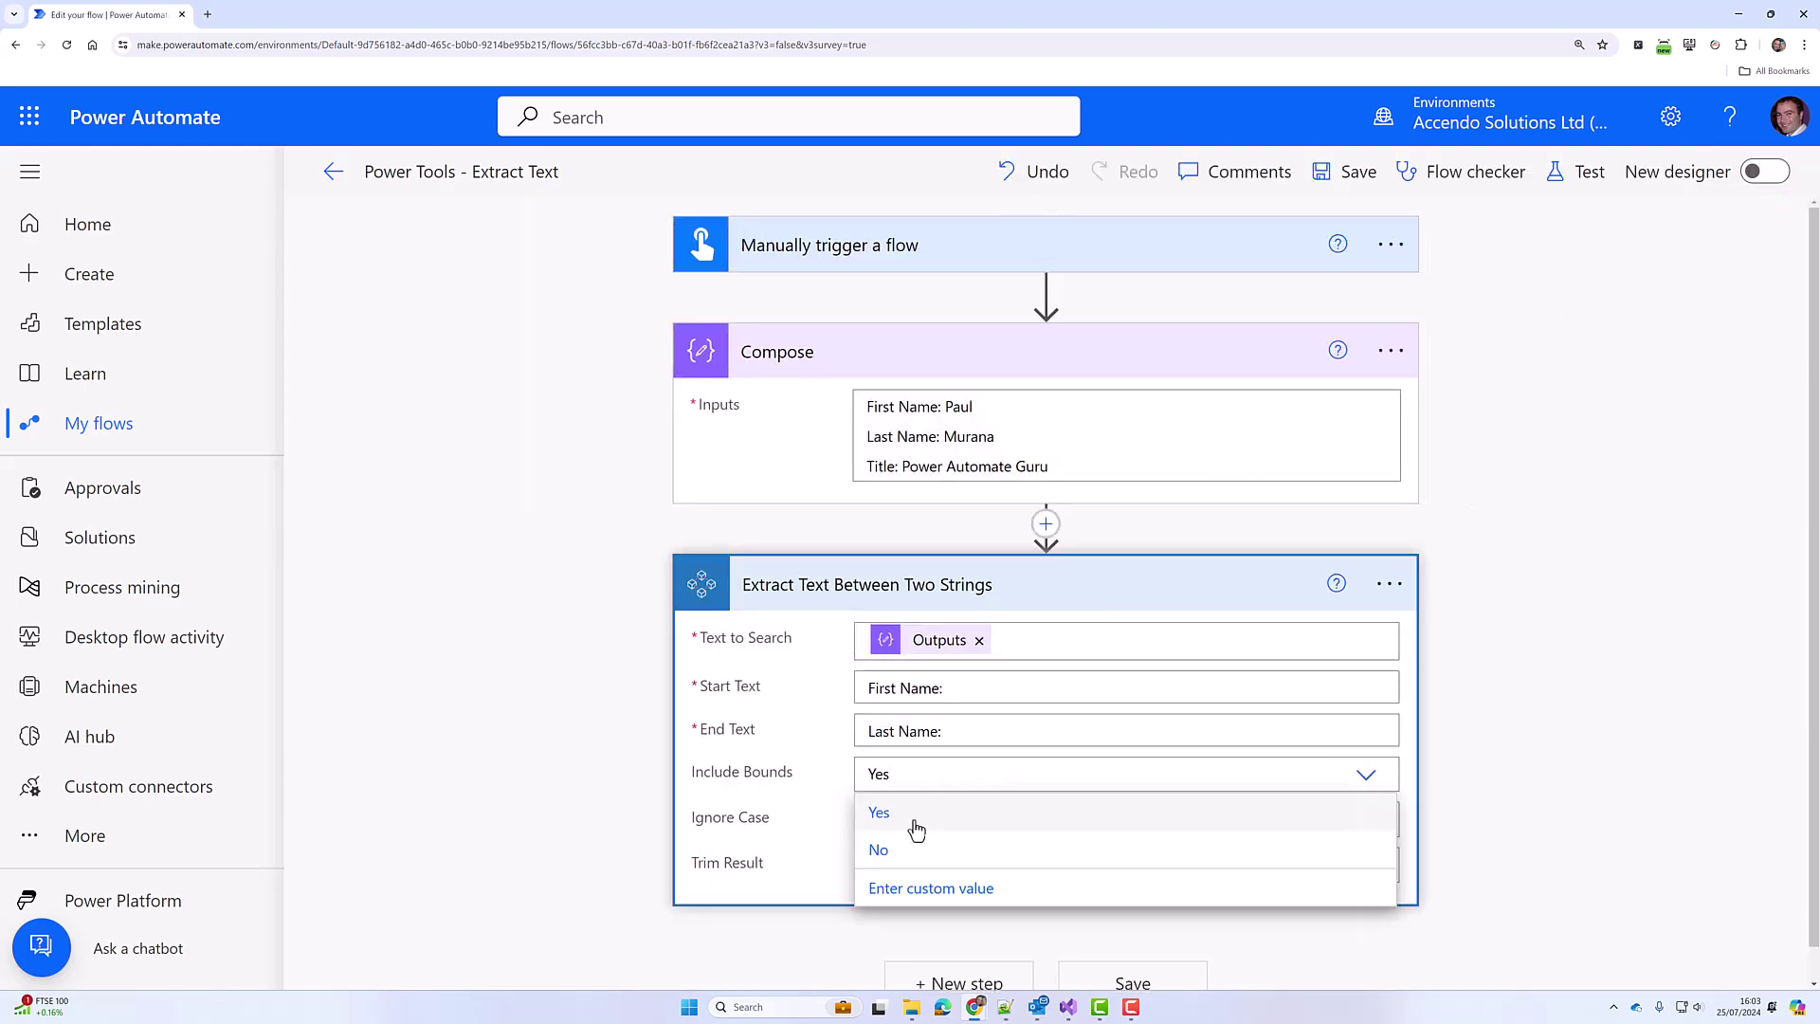
{"action": "left_click", "coordinate": [930, 849]}
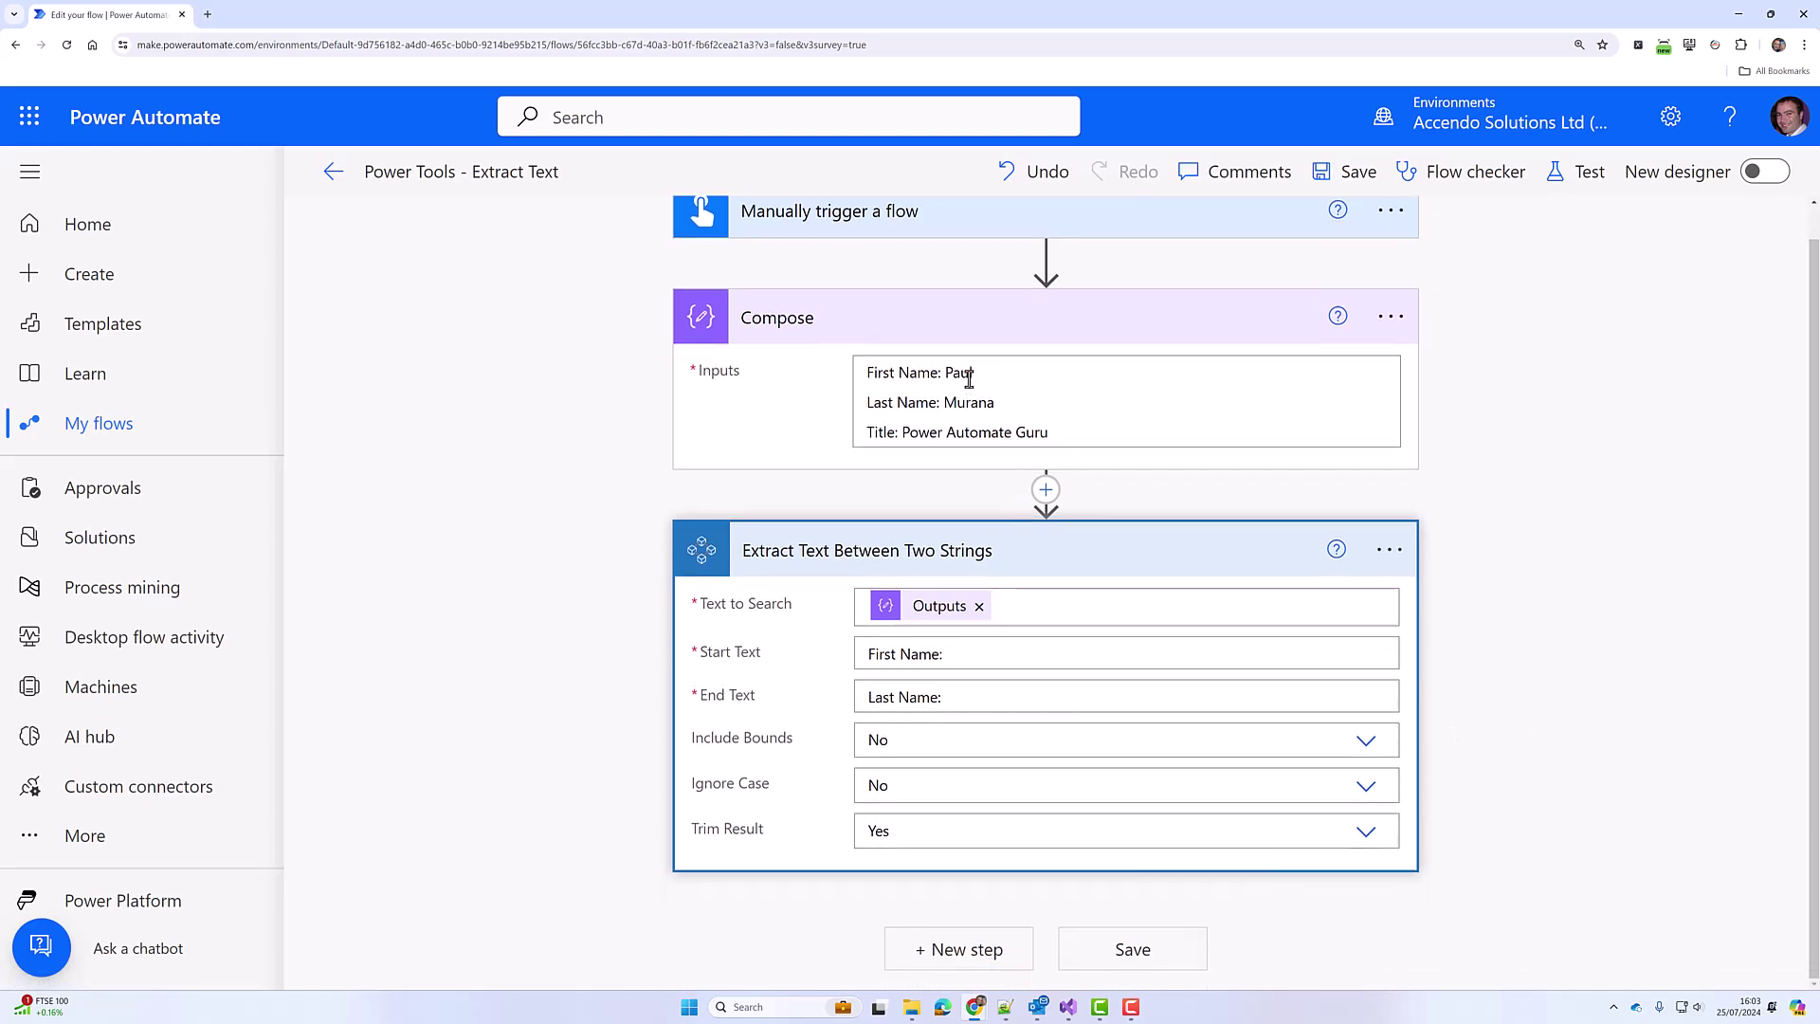
- Save the flow and run it again as a manual test
{"action": "left_click", "coordinate": [1153, 949]}
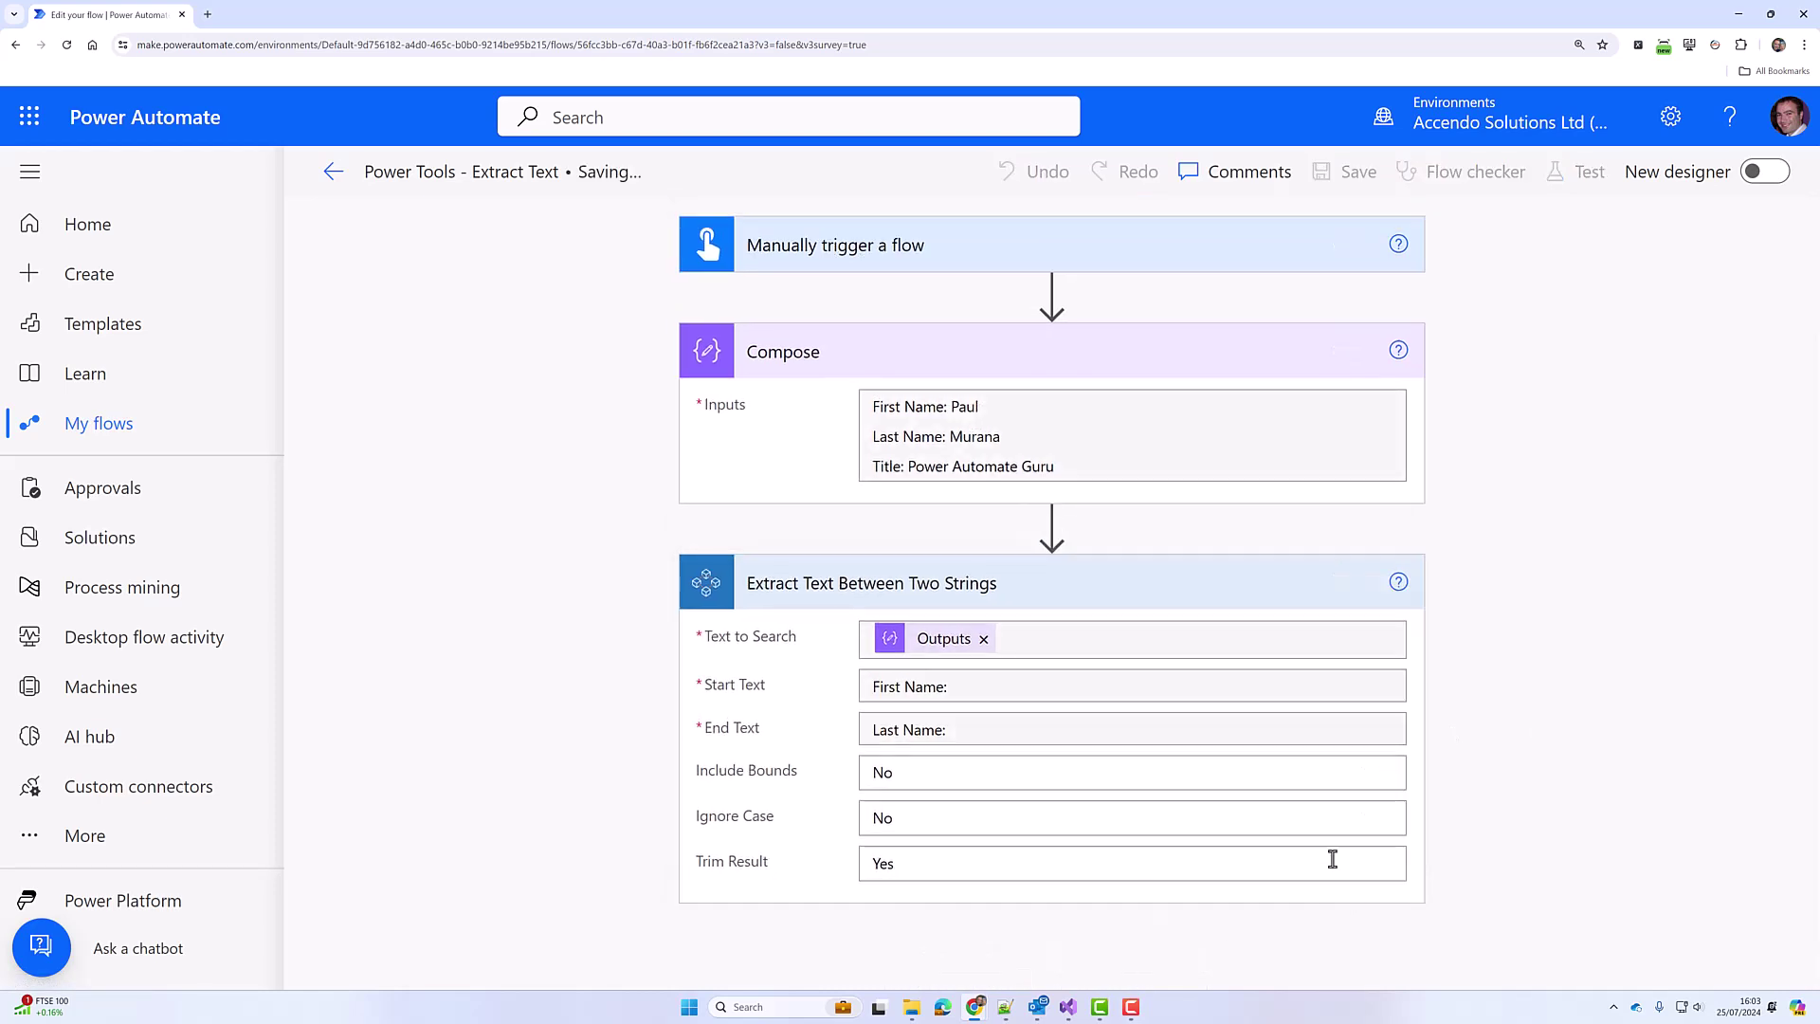
{"action": "left_click", "coordinate": [1580, 170]}
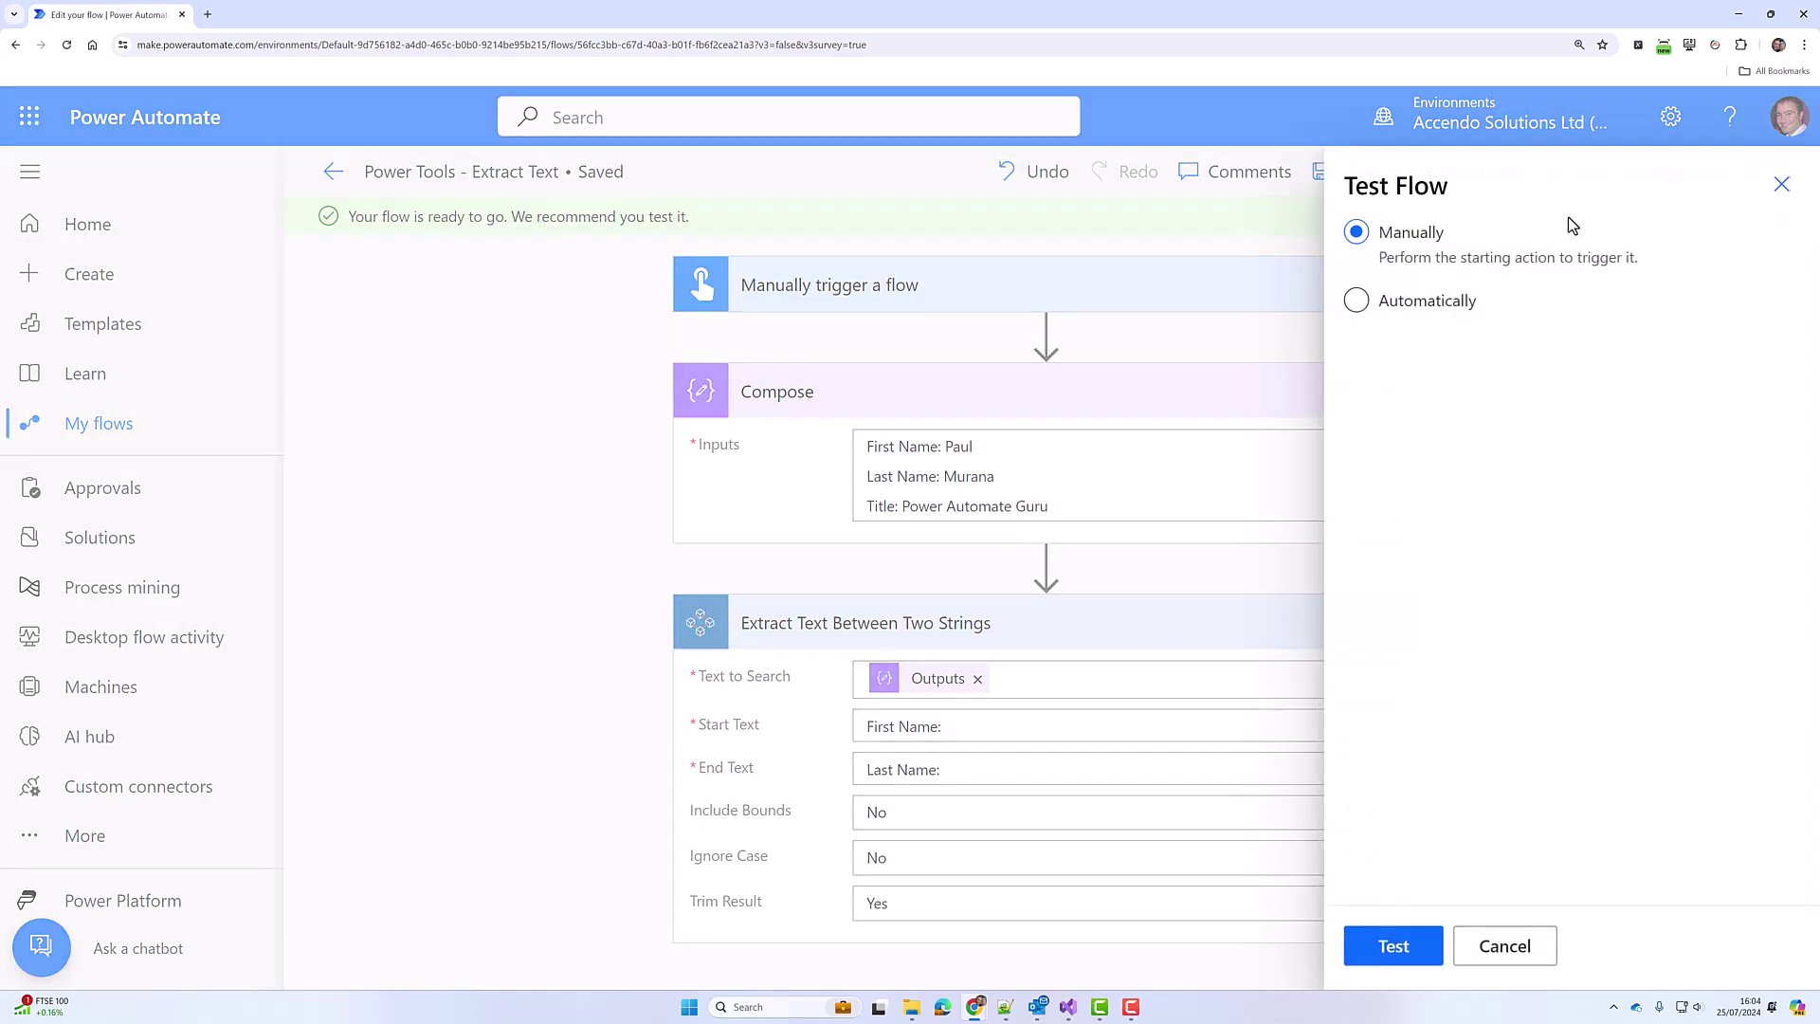
{"action": "left_click", "coordinate": [1373, 951]}
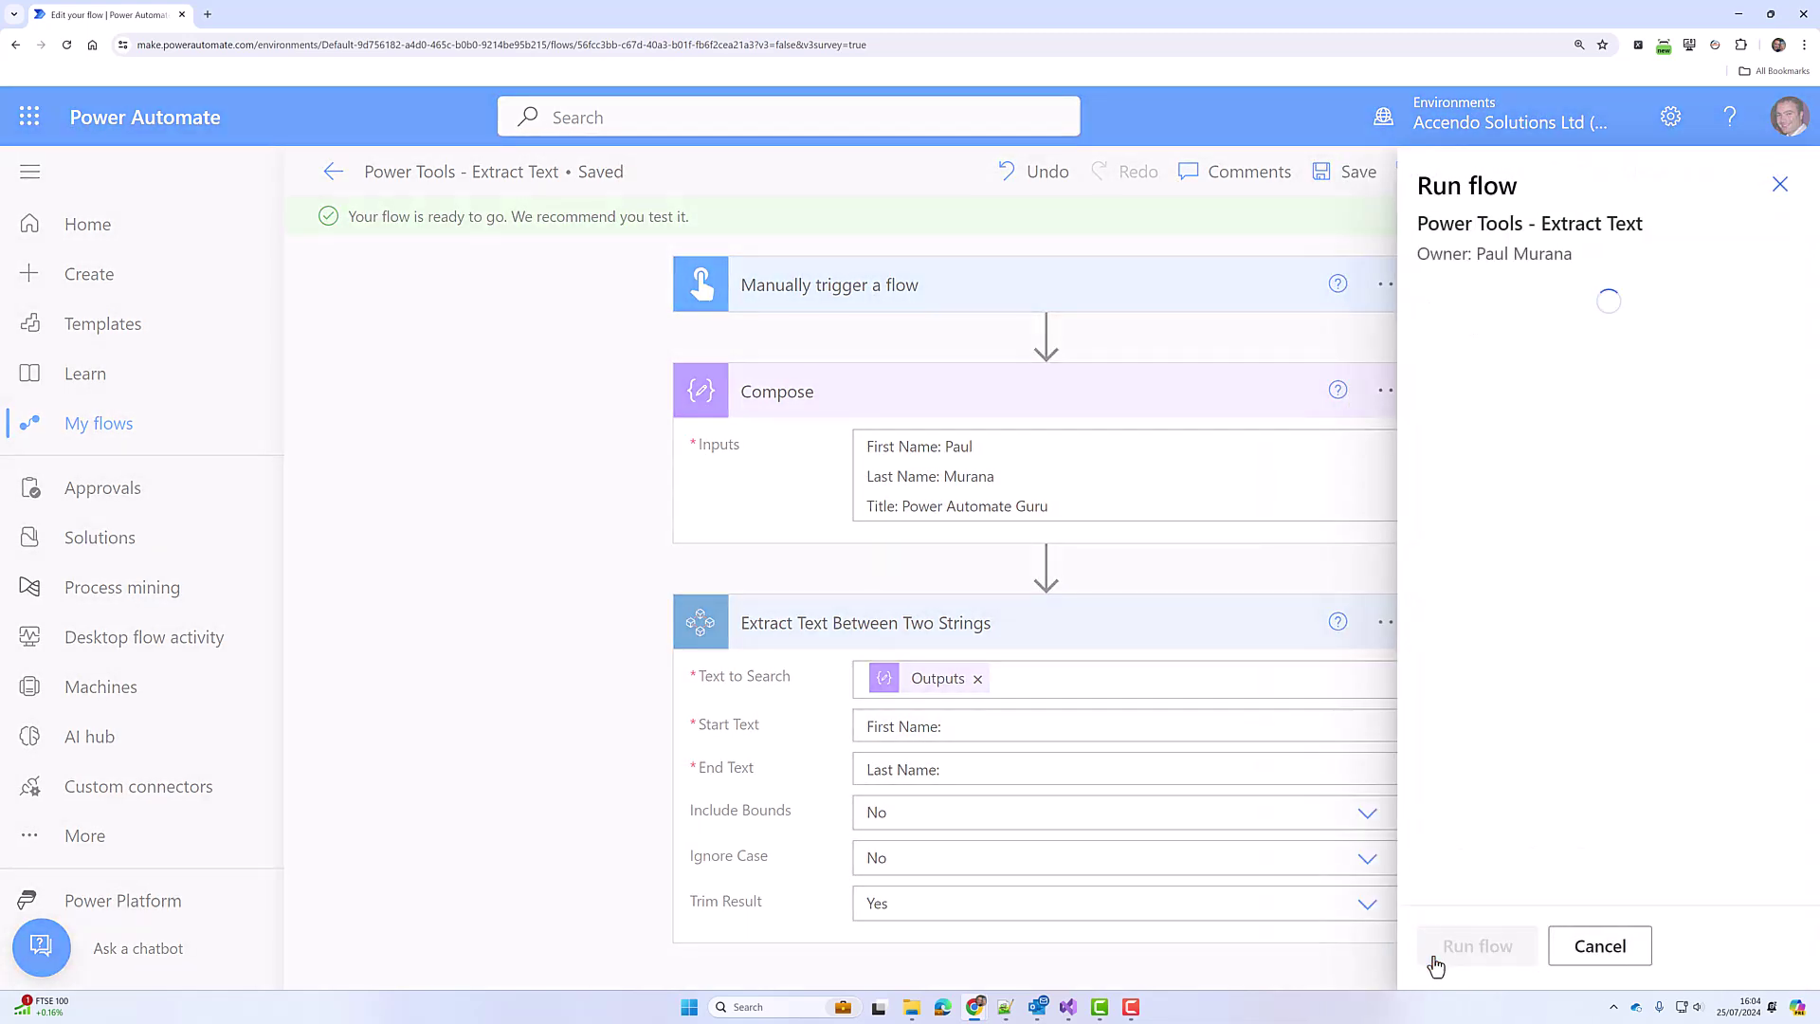
{"action": "left_click", "coordinate": [1431, 961]}
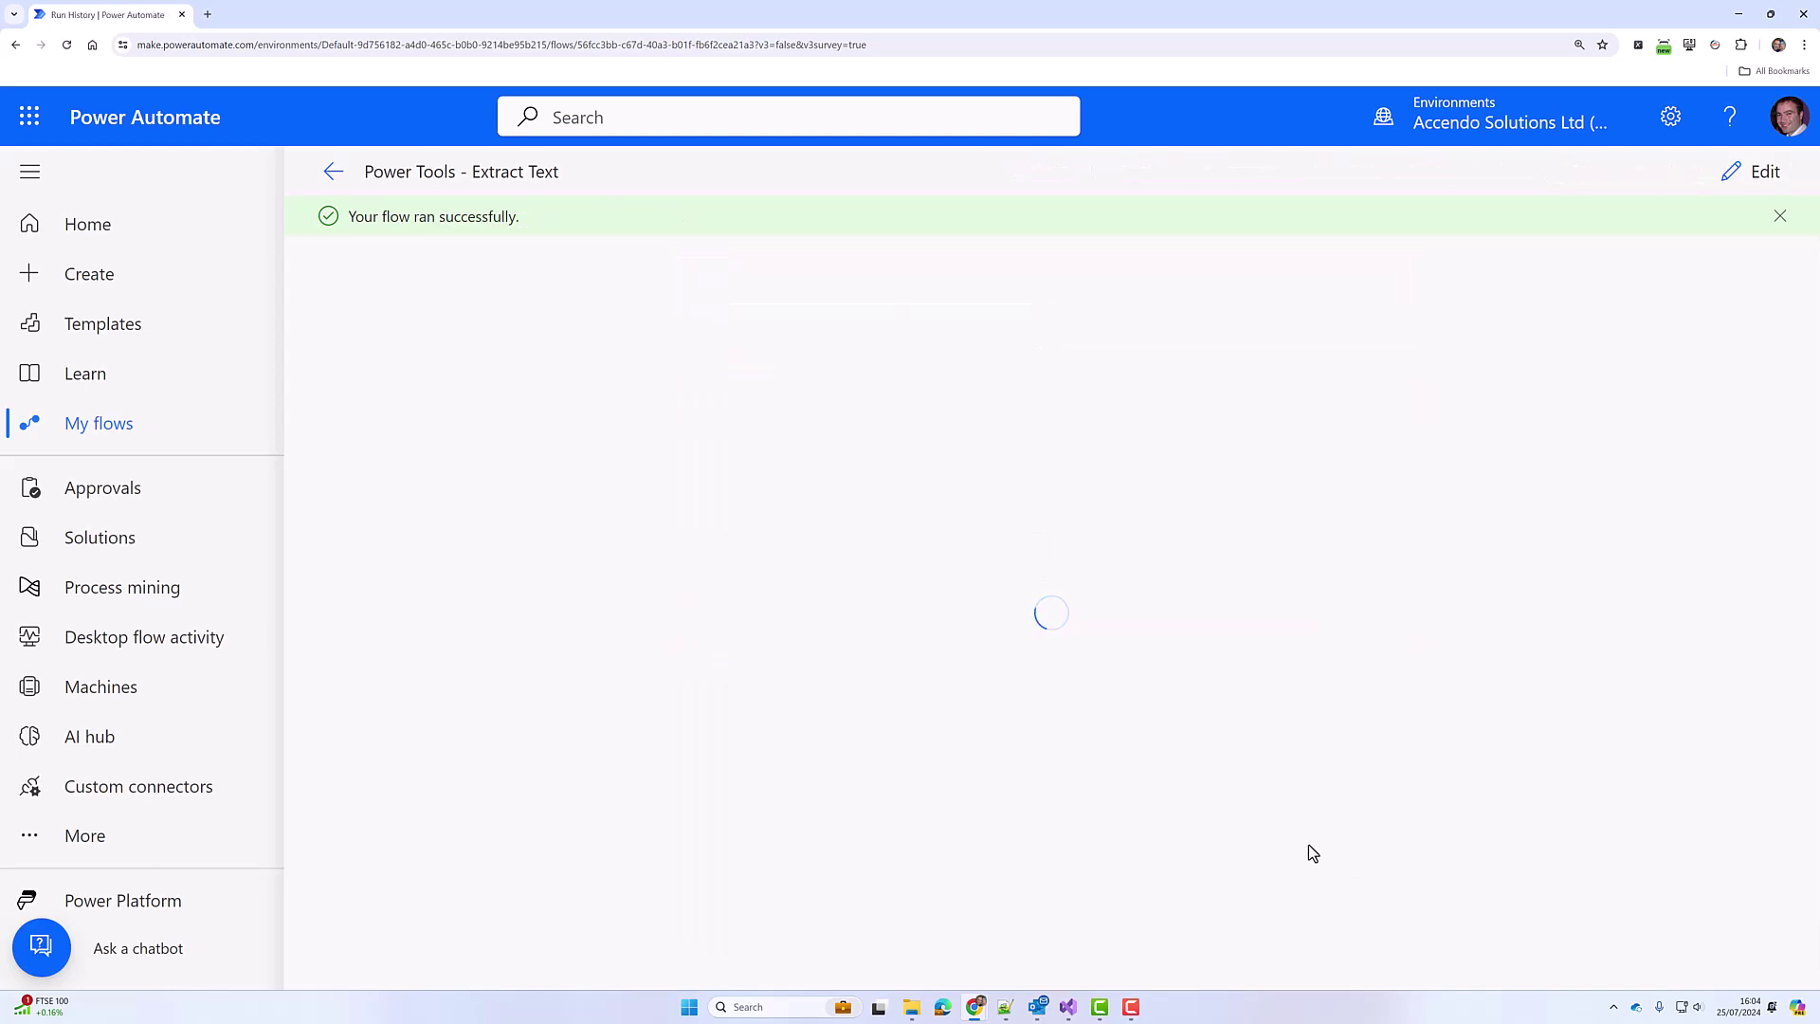
- Confirm the run extracted just 'Paul' with Trim Result Yes, then reopen the flow editor
{"action": "left_click", "coordinate": [1012, 532]}
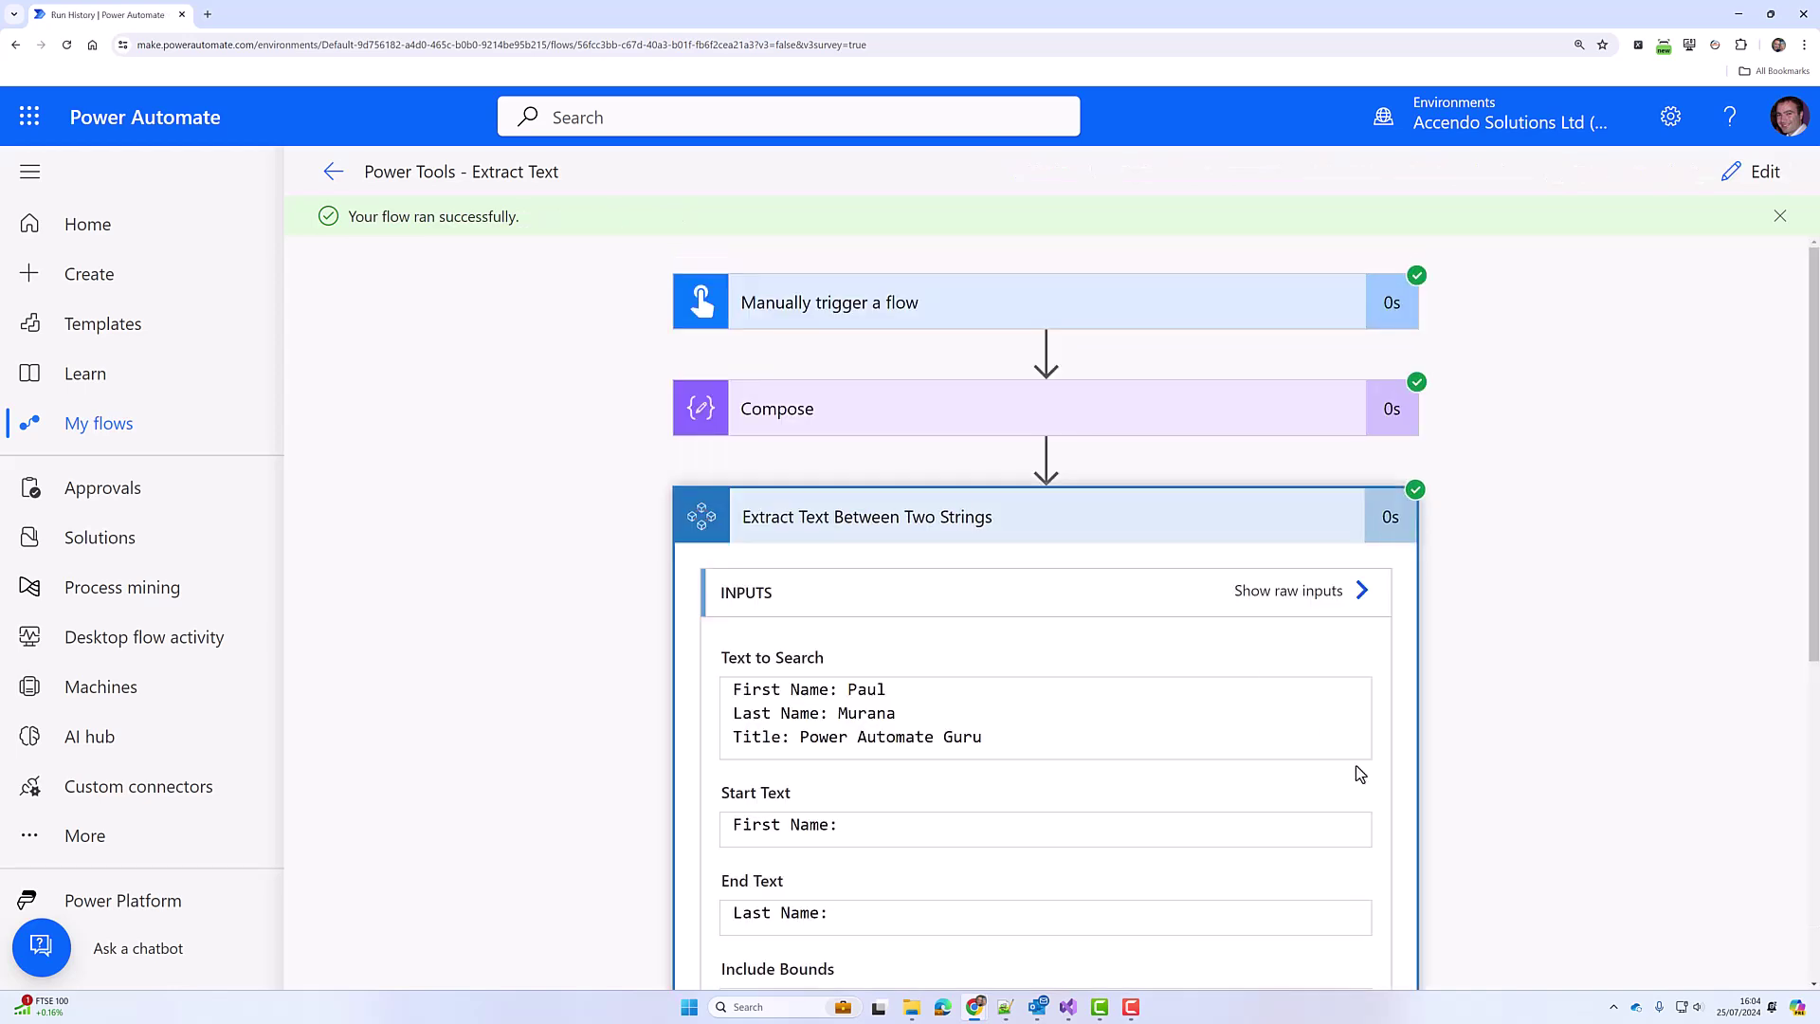
{"action": "scroll", "coordinate": [1358, 767], "scroll_direction": "down", "scroll_amount": 2}
{"action": "left_click_drag", "start_coordinate": [848, 887], "coordinate": [719, 902]}
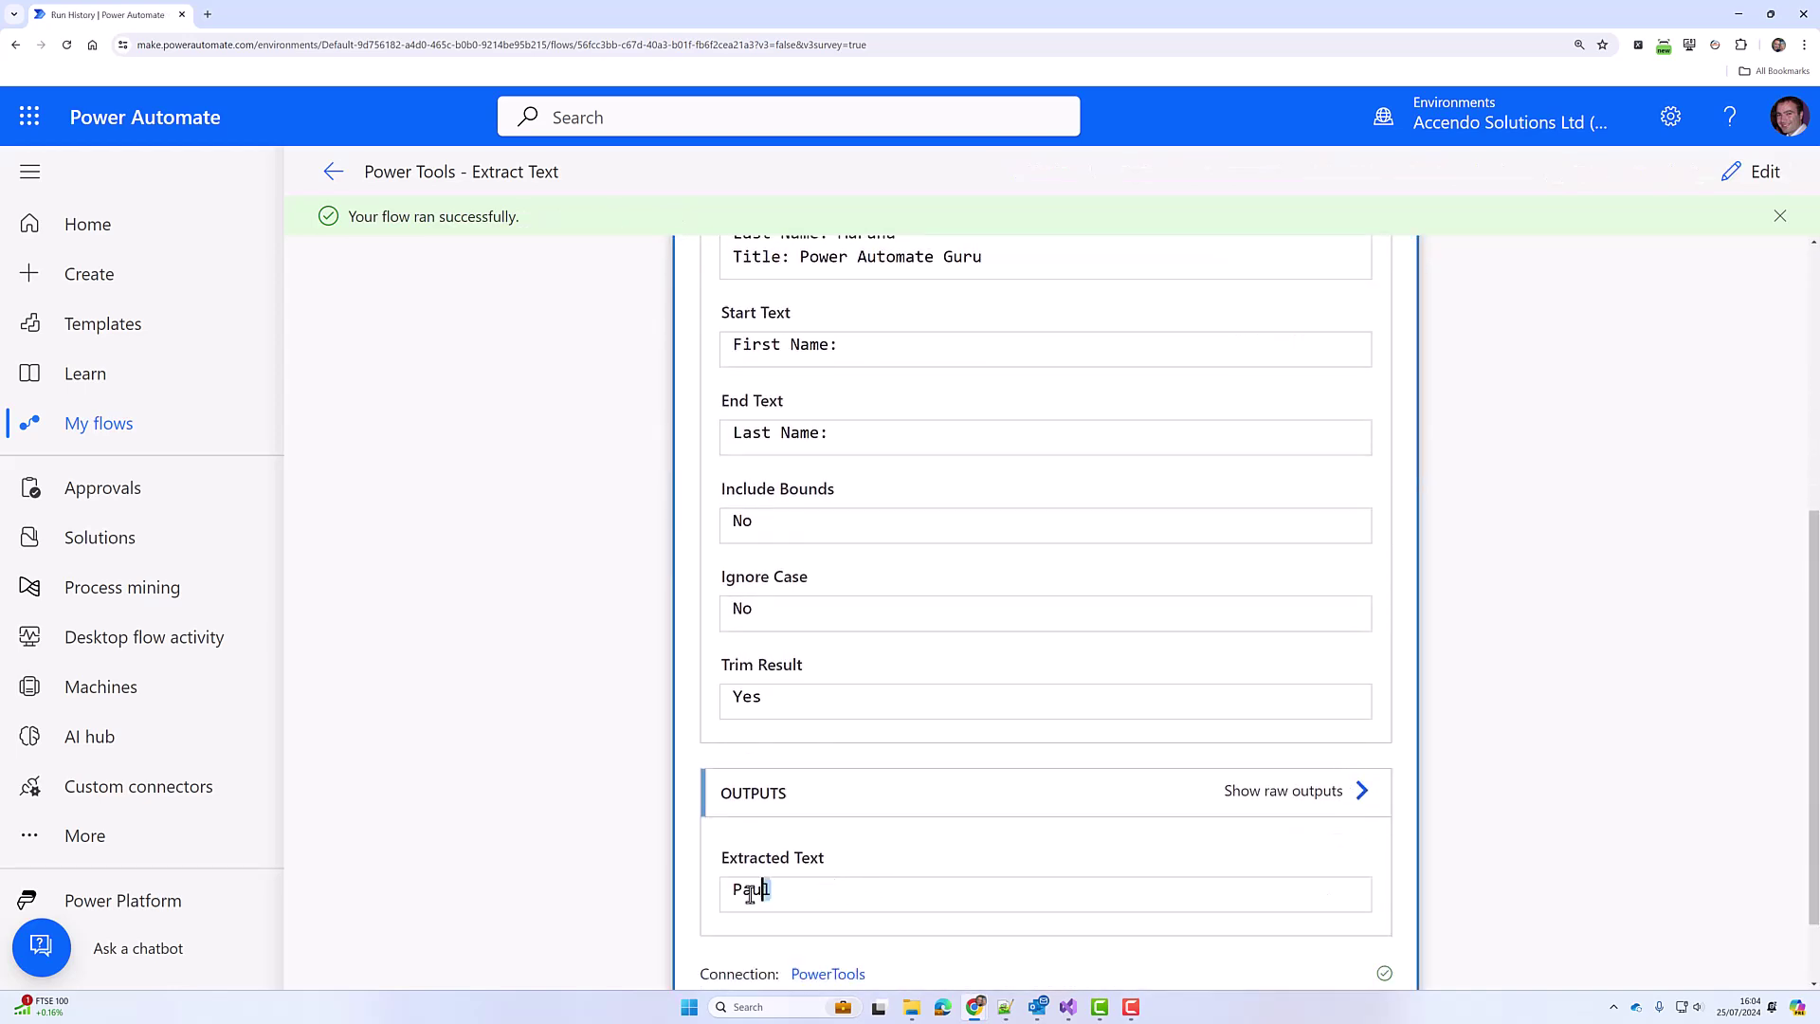
{"action": "double_click", "coordinate": [746, 697]}
{"action": "left_click", "coordinate": [1753, 178]}
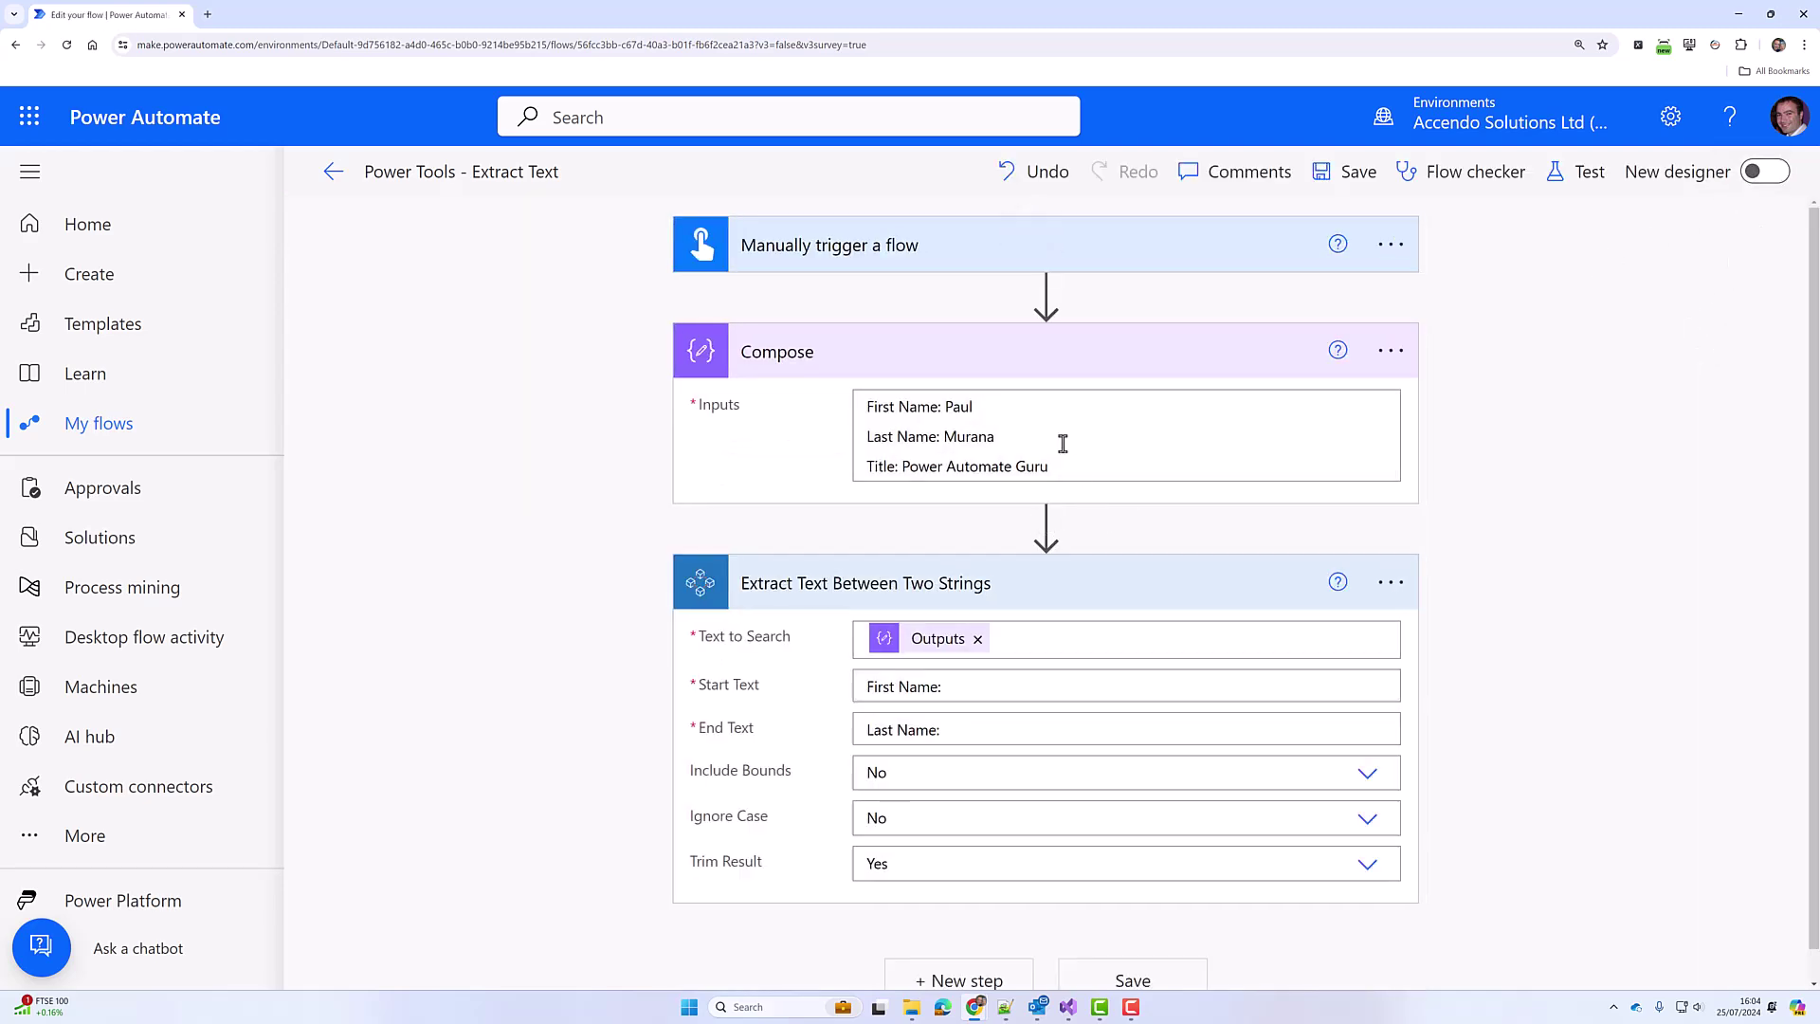
- Set Trim Result to No, then save and test-run the flow again
{"action": "left_click", "coordinate": [973, 408]}
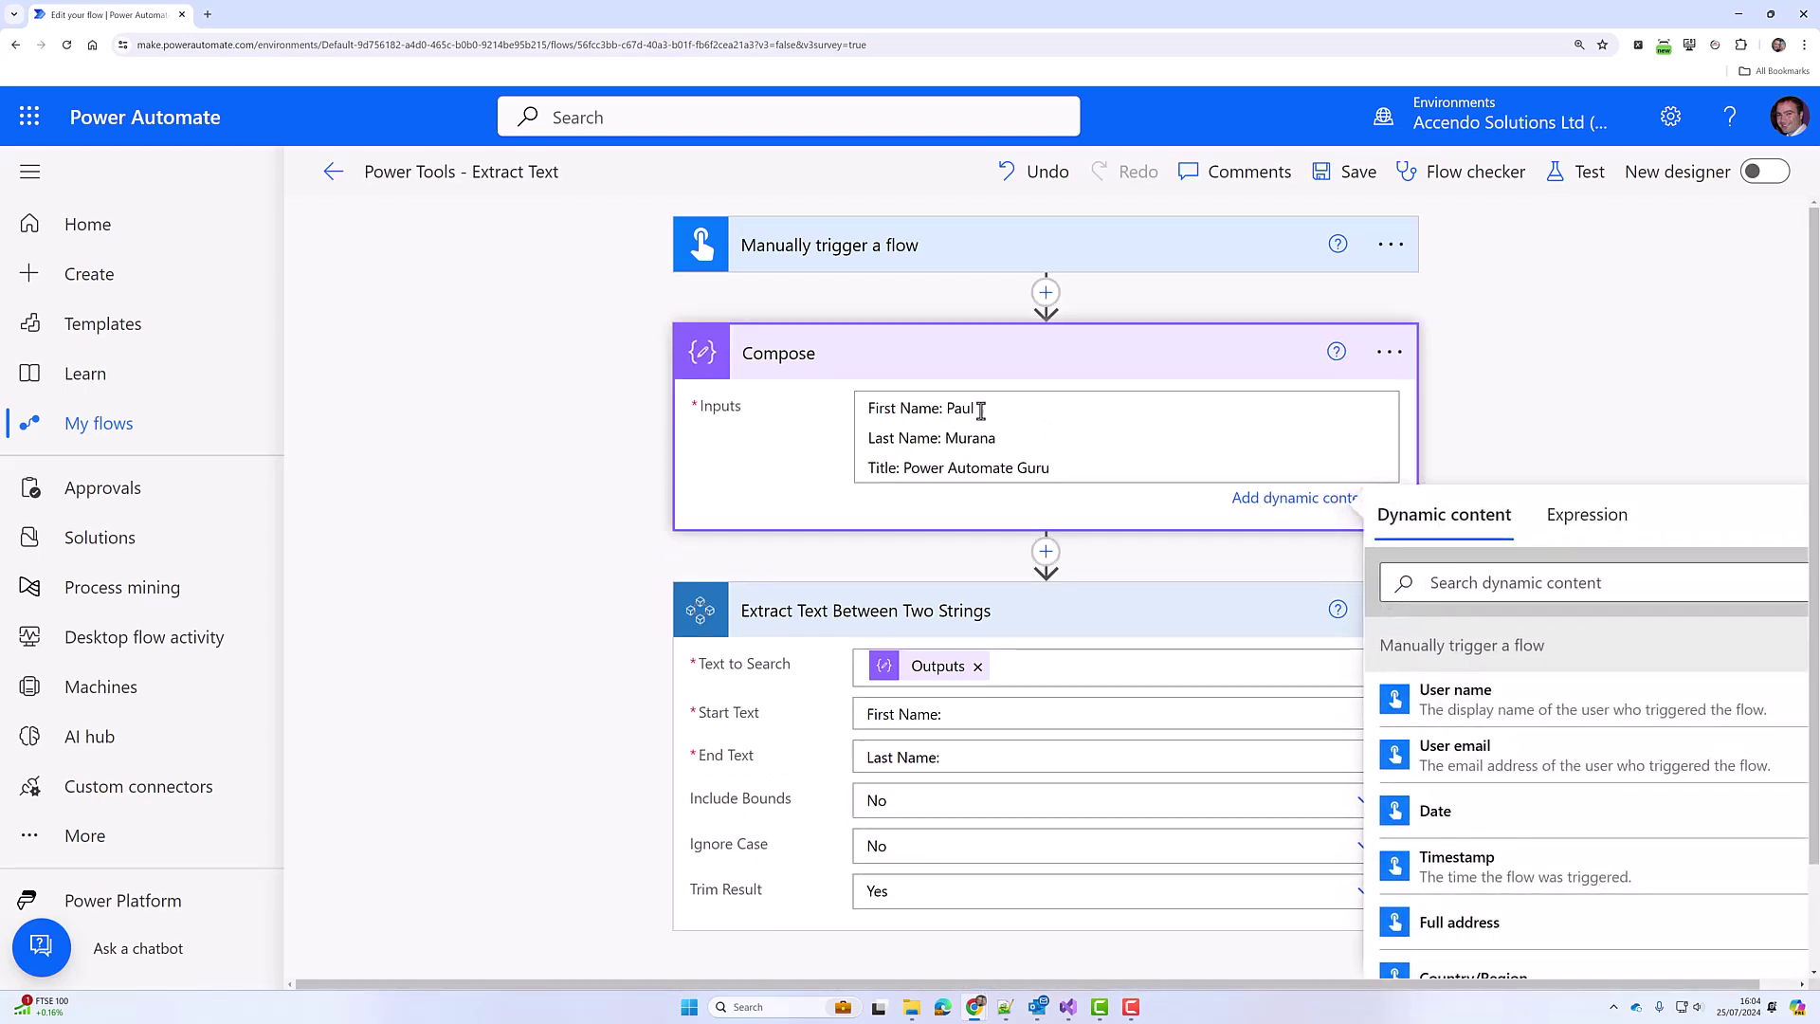
{"action": "double_click", "coordinate": [872, 442]}
{"action": "left_click", "coordinate": [938, 891]}
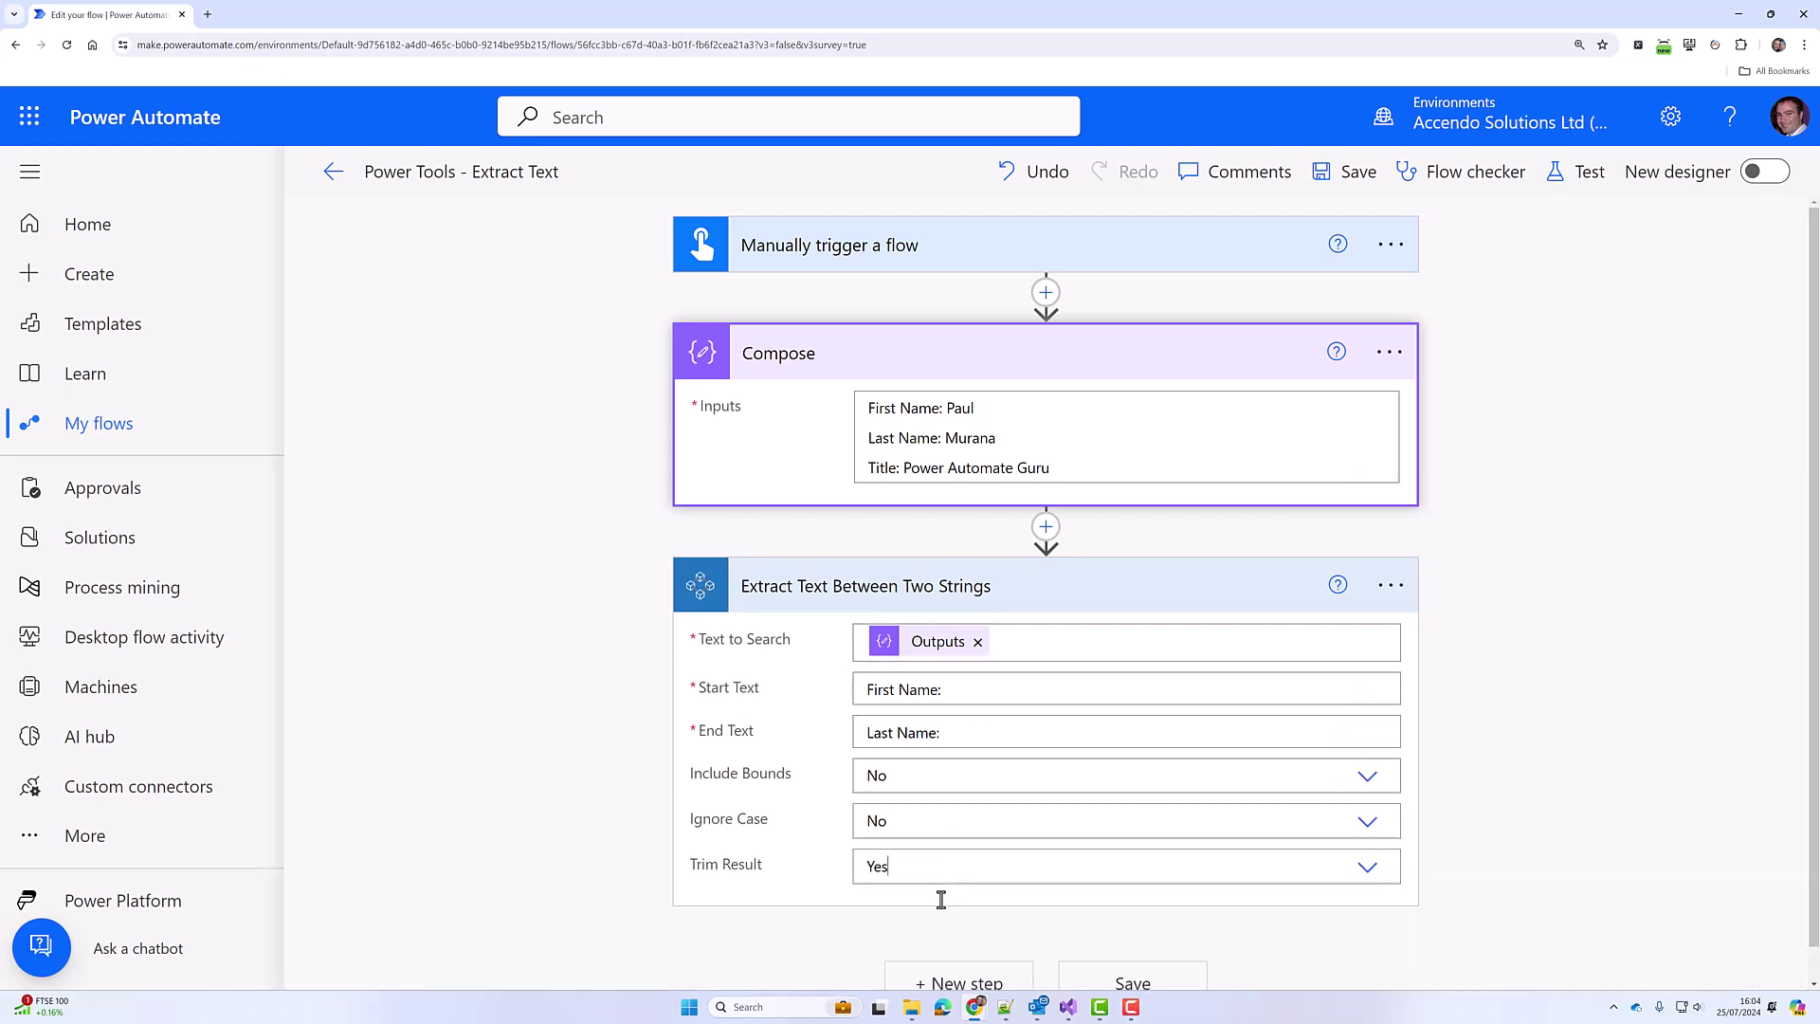
{"action": "left_click", "coordinate": [916, 940]}
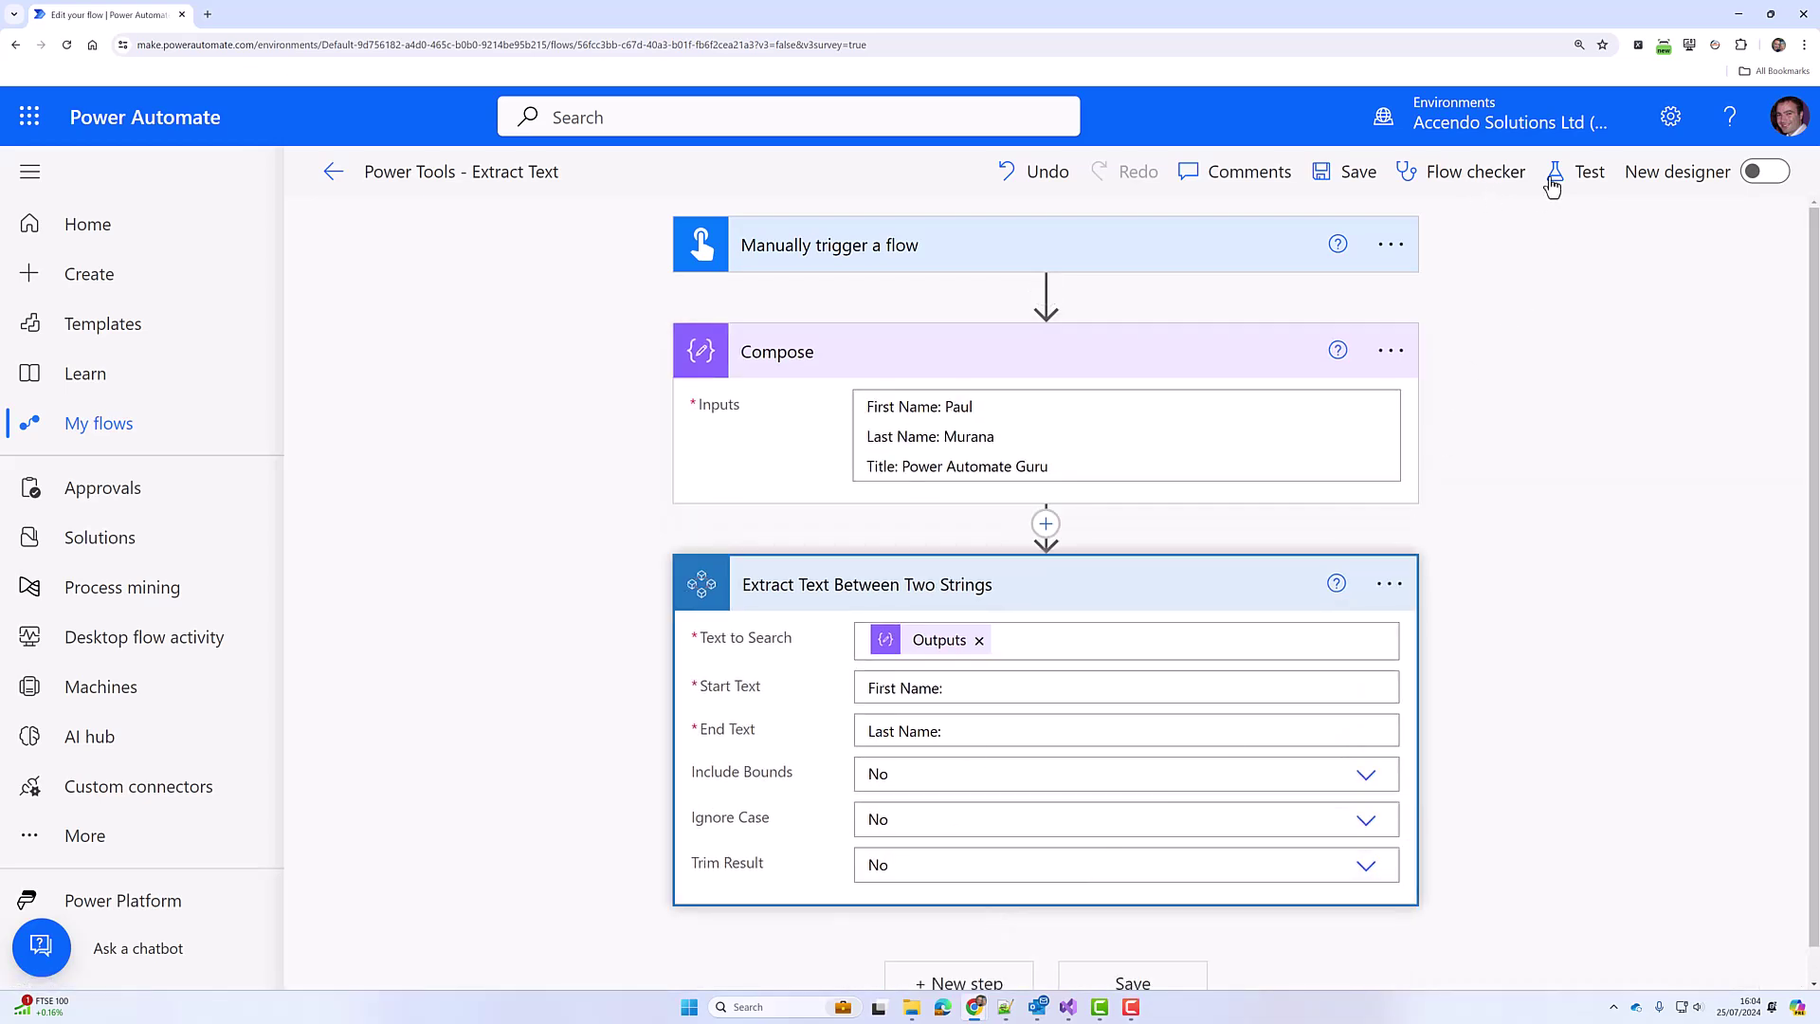
{"action": "left_click", "coordinate": [1582, 178]}
{"action": "left_click", "coordinate": [1408, 948]}
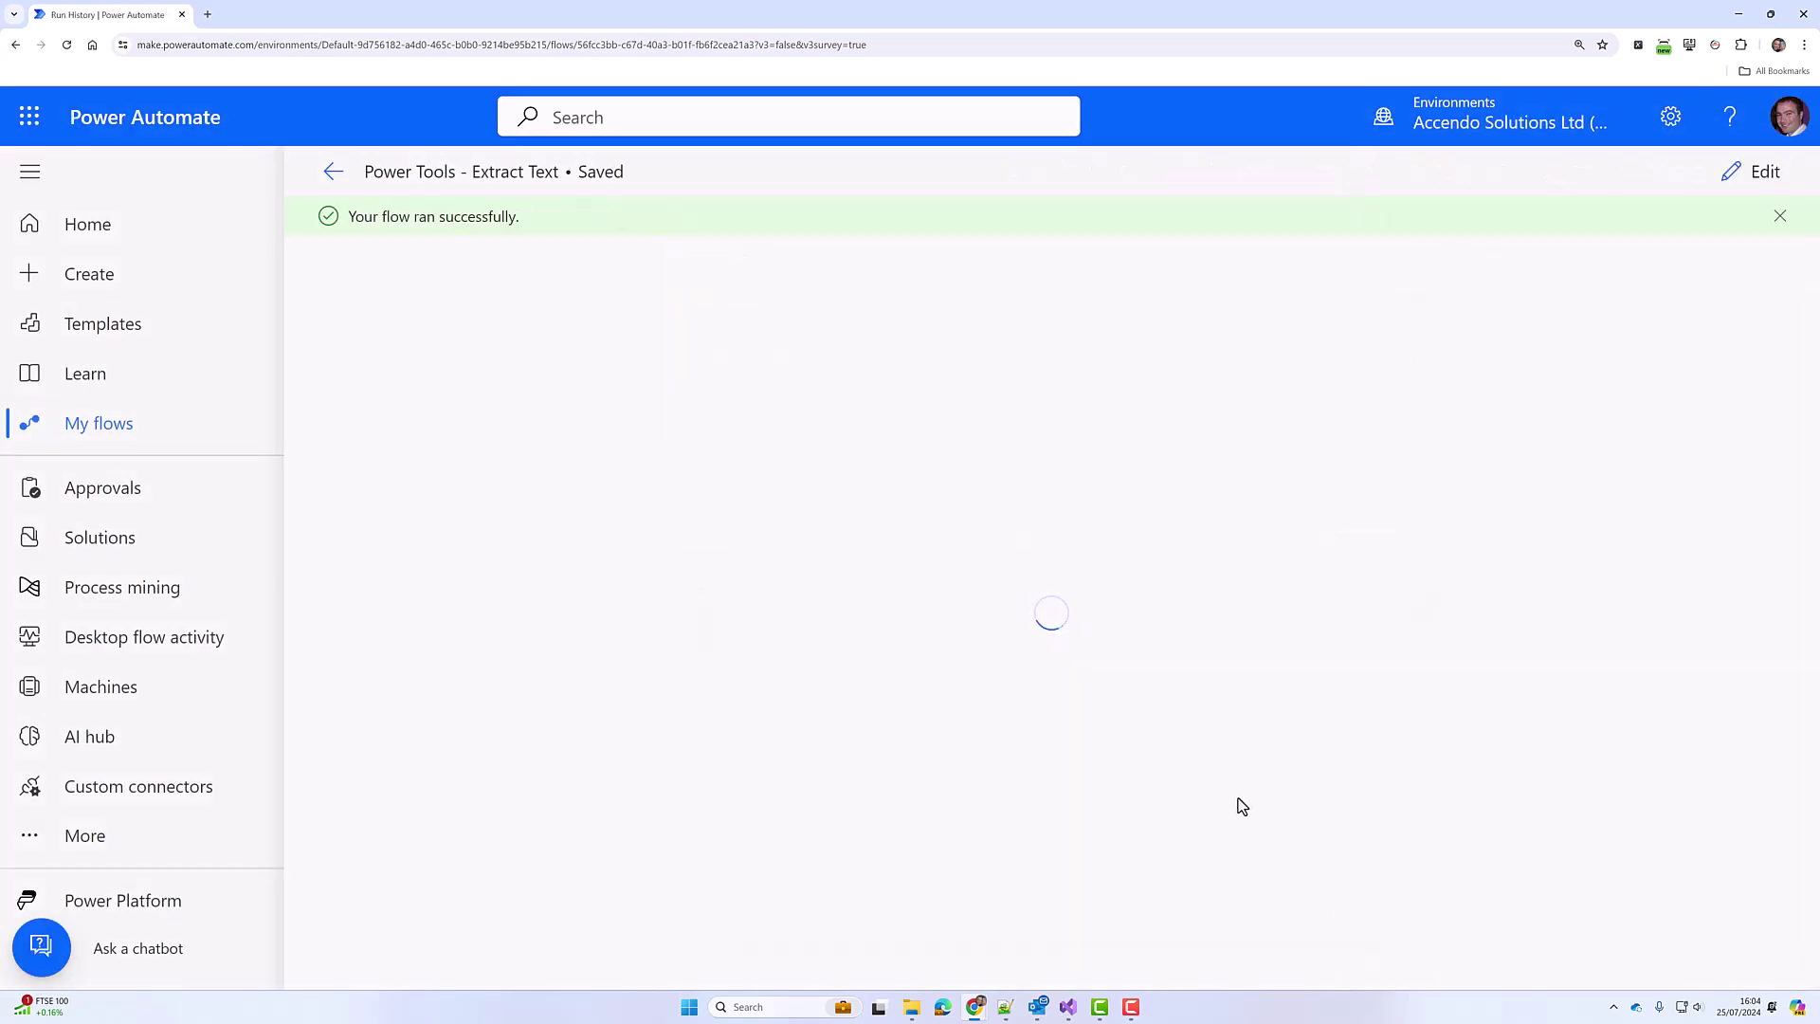
- Inspect the untrimmed run output, where ' Paul' has a leading space
{"action": "left_click", "coordinate": [972, 524]}
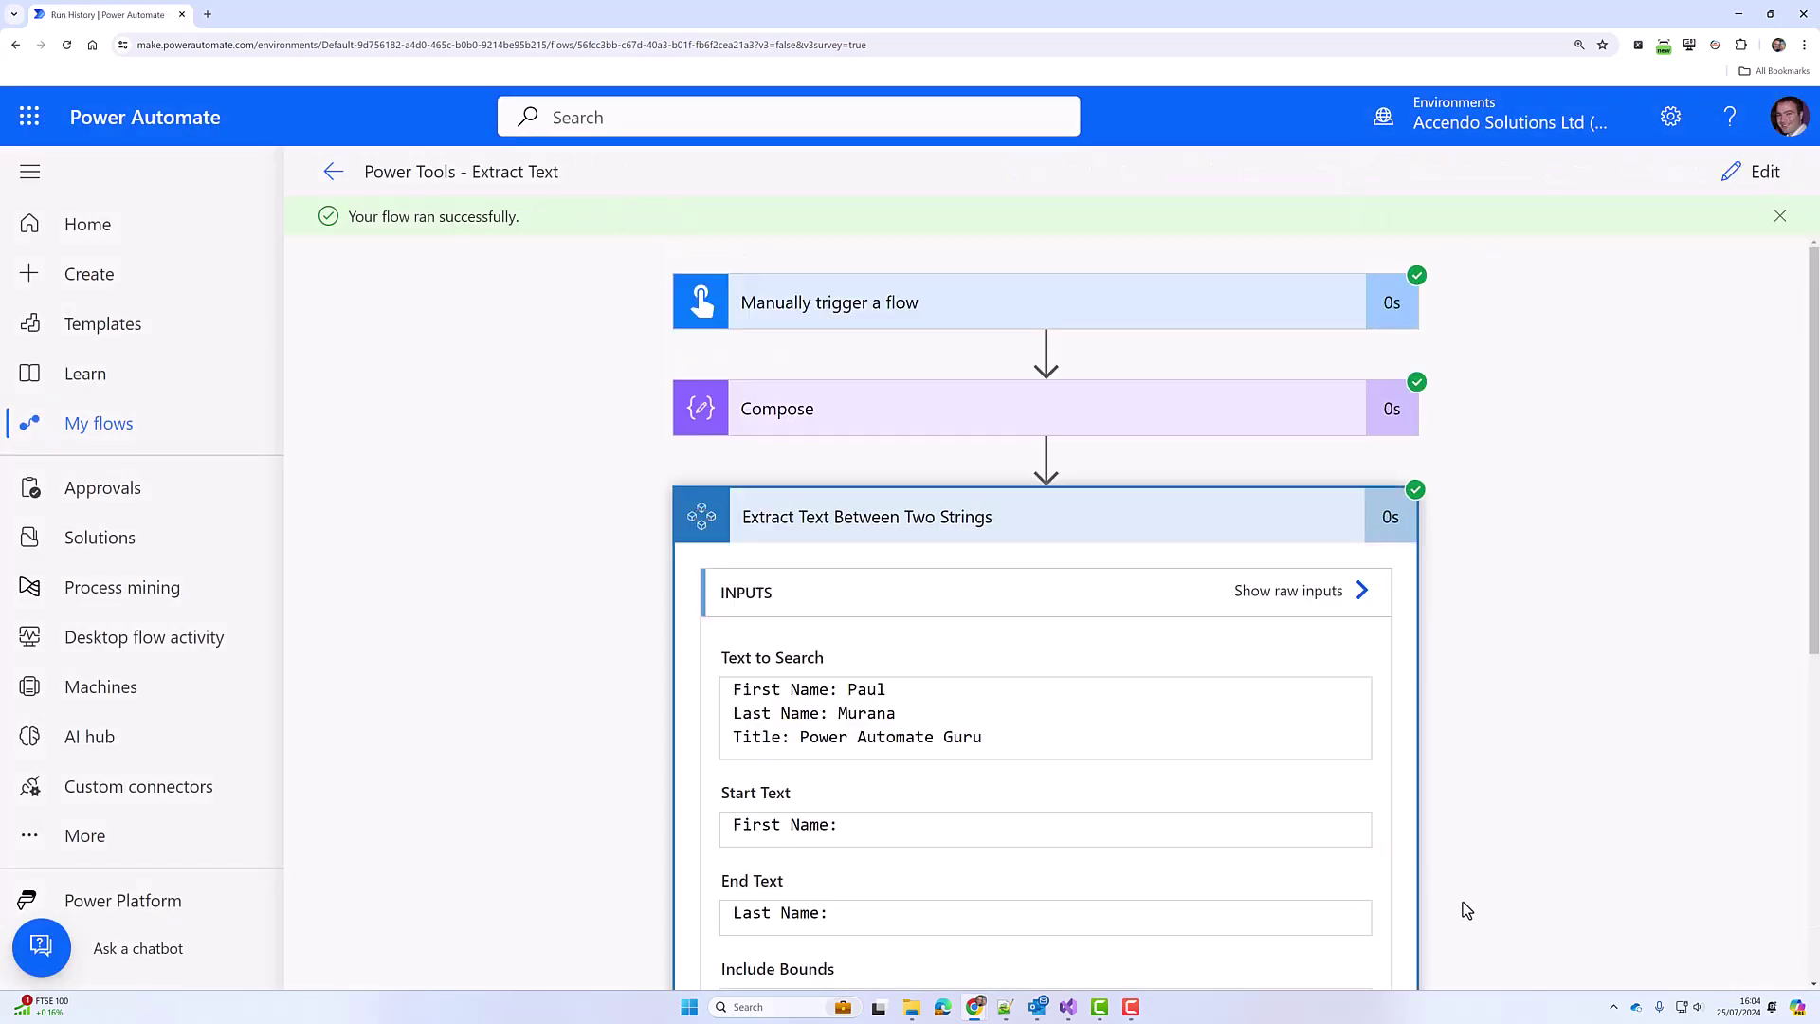
{"action": "scroll", "coordinate": [1454, 880], "scroll_direction": "down", "scroll_amount": 3}
{"action": "scroll", "coordinate": [1436, 878], "scroll_direction": "down", "scroll_amount": 1}
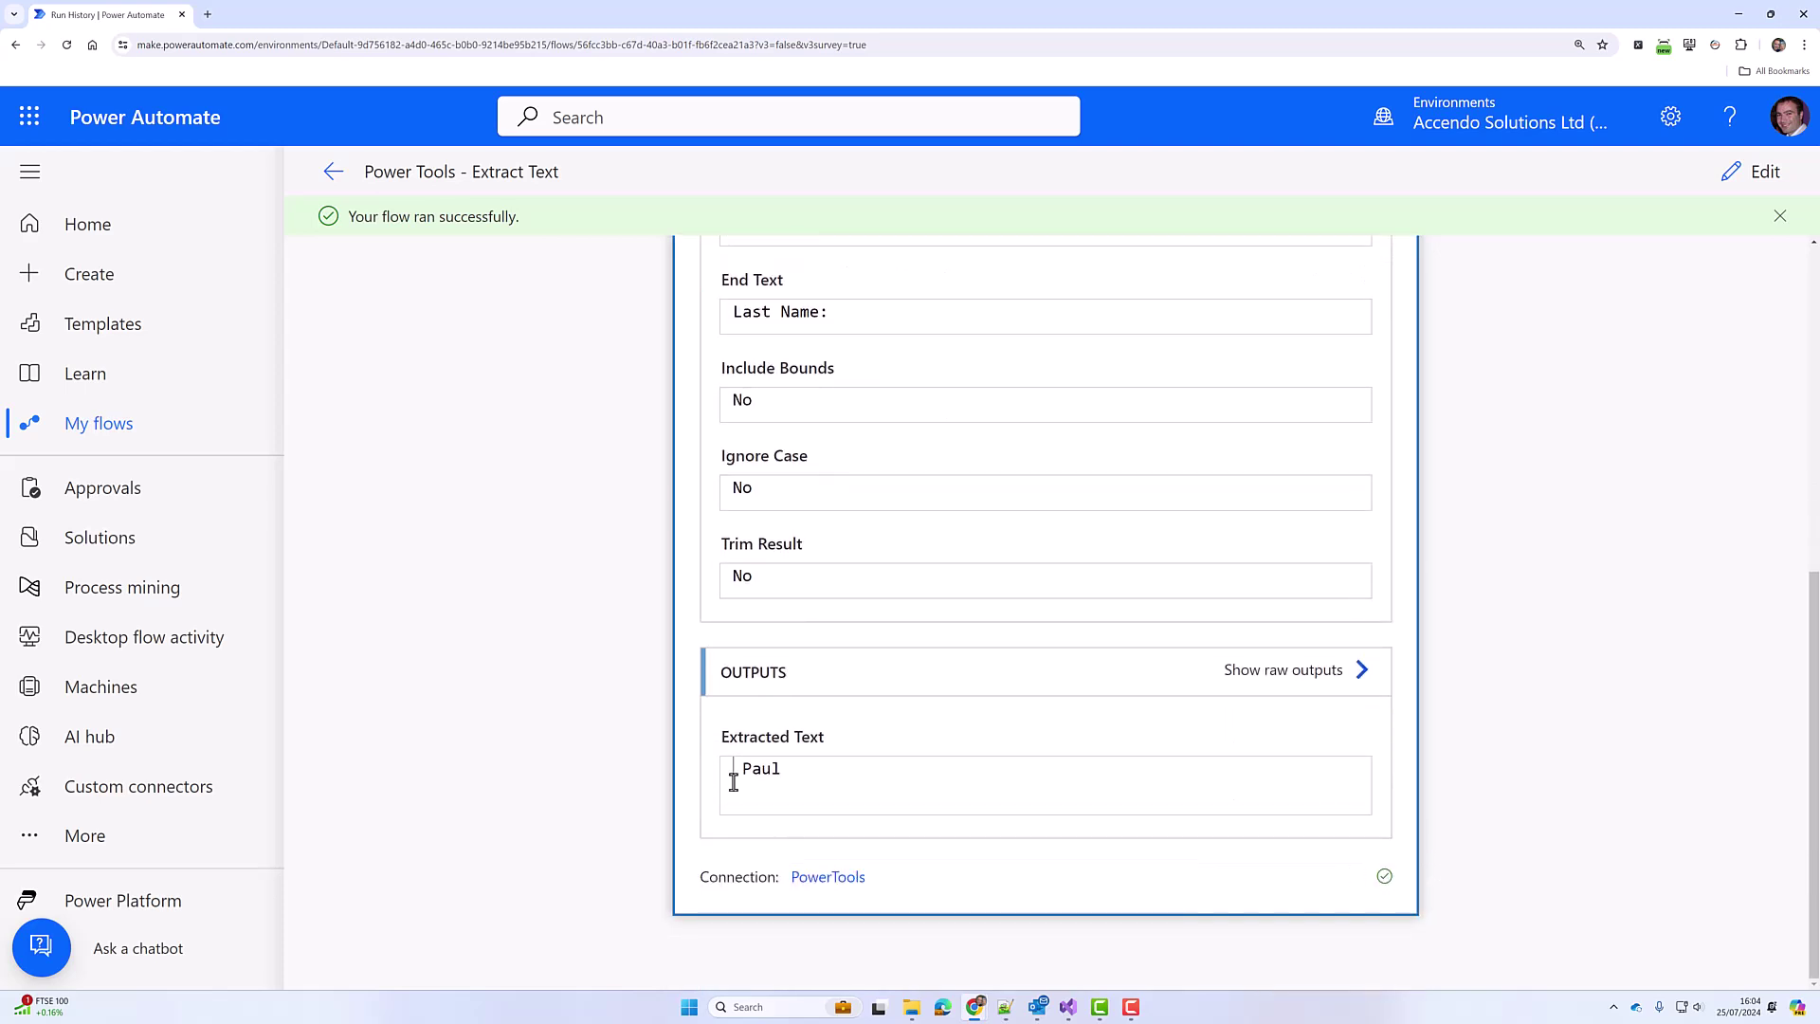
{"action": "mouse_move", "coordinate": [743, 771]}
{"action": "left_mouse_down"}
{"action": "mouse_move", "coordinate": [786, 770]}
{"action": "mouse_move", "coordinate": [769, 793]}
{"action": "left_mouse_up"}
{"action": "left_click", "coordinate": [776, 576]}
- In the editor, set Trim Result back to Yes and save the flow
{"action": "left_click", "coordinate": [1759, 198]}
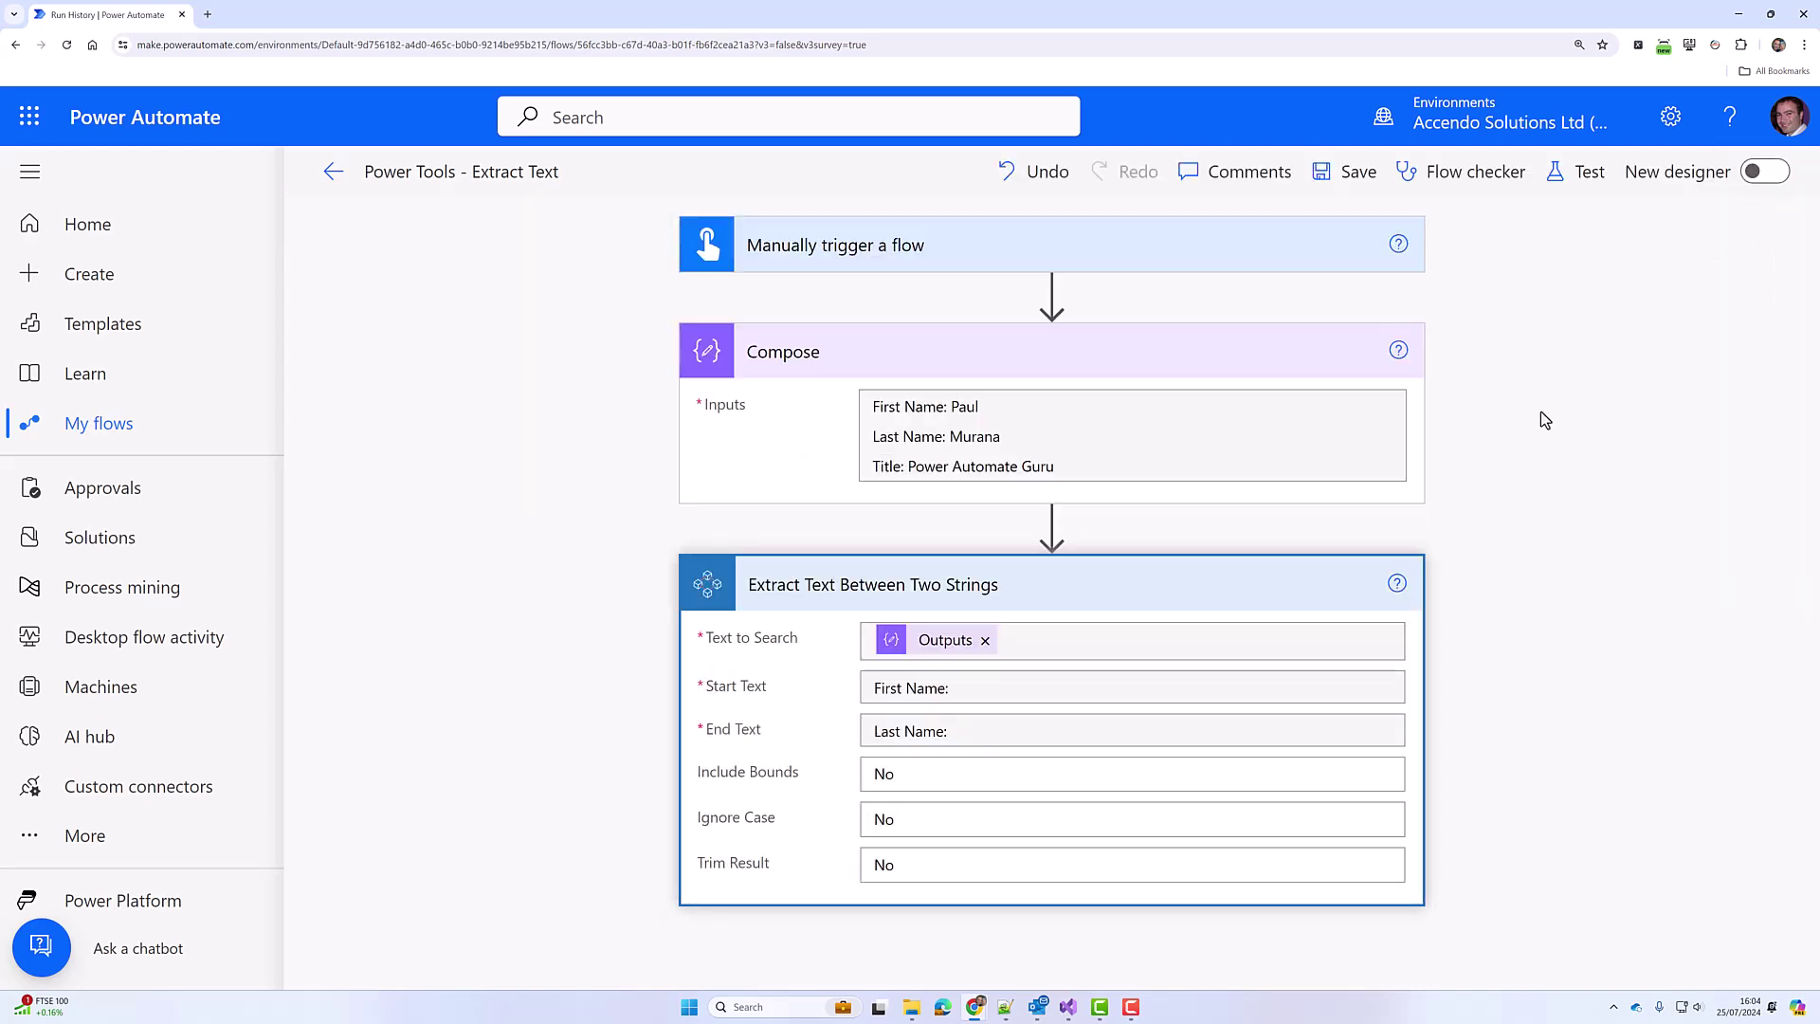
{"action": "left_click", "coordinate": [915, 862]}
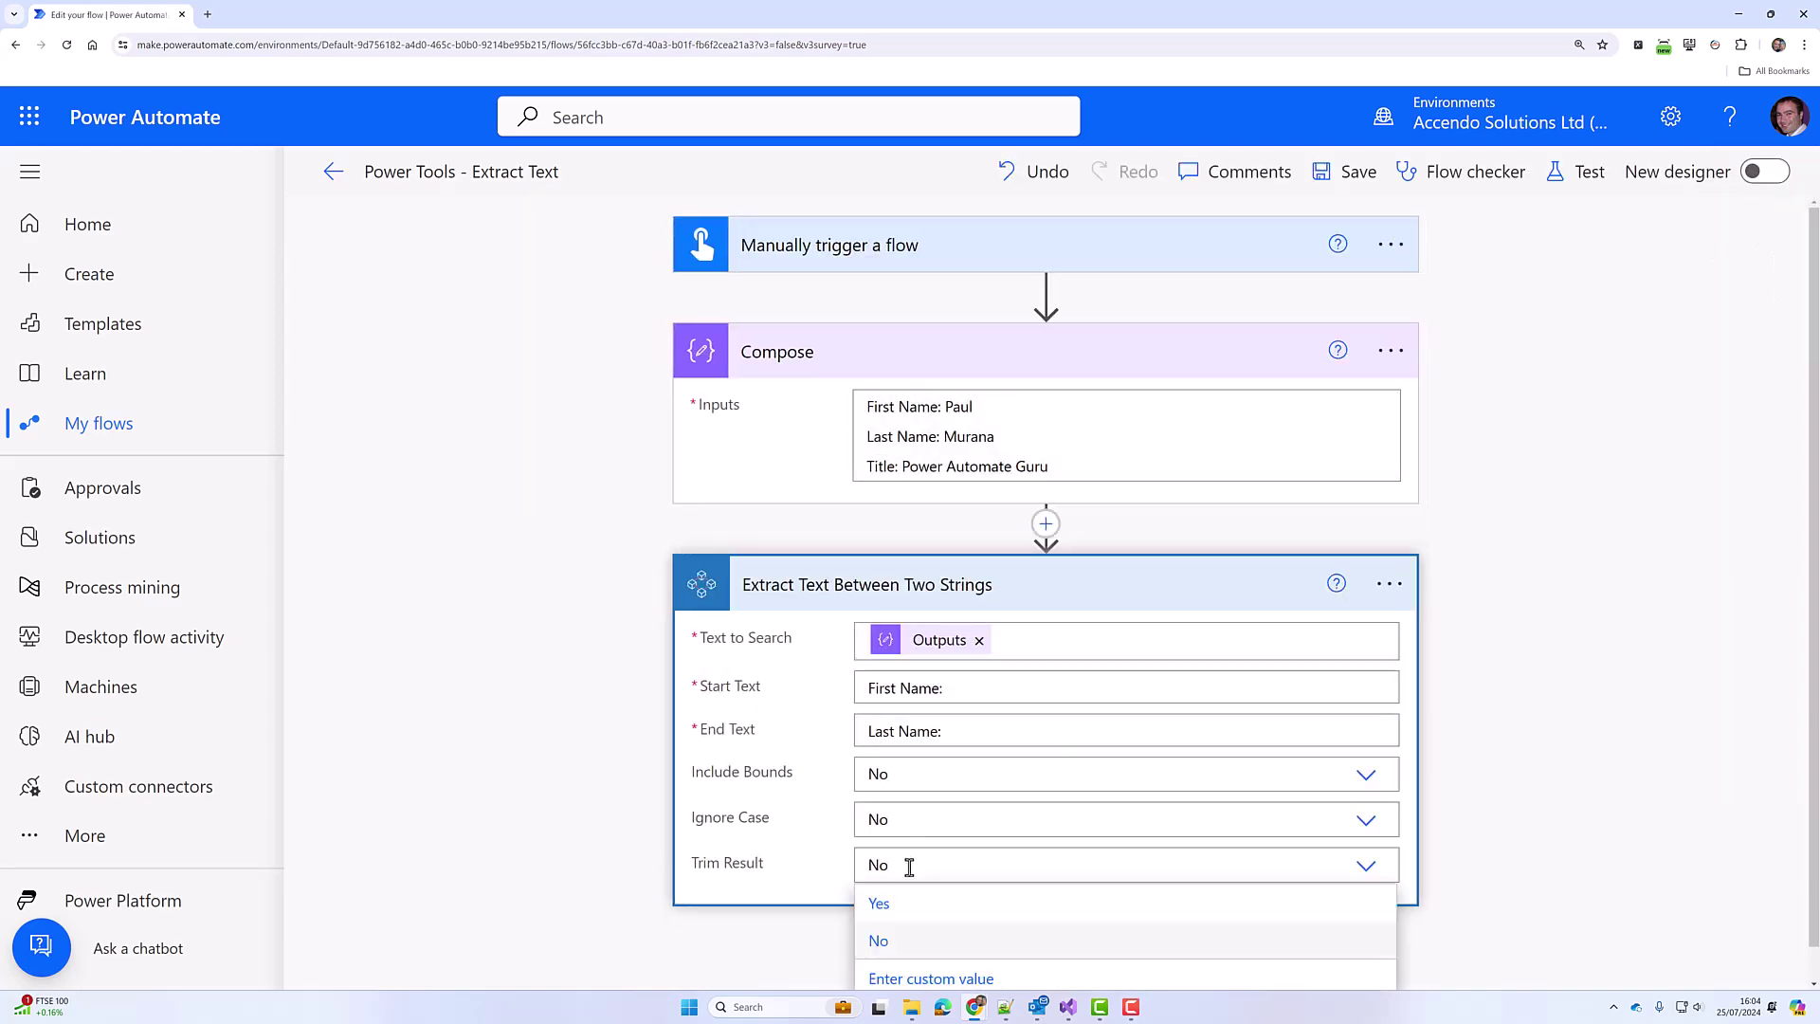
{"action": "left_click", "coordinate": [889, 907]}
{"action": "left_click", "coordinate": [1131, 979]}
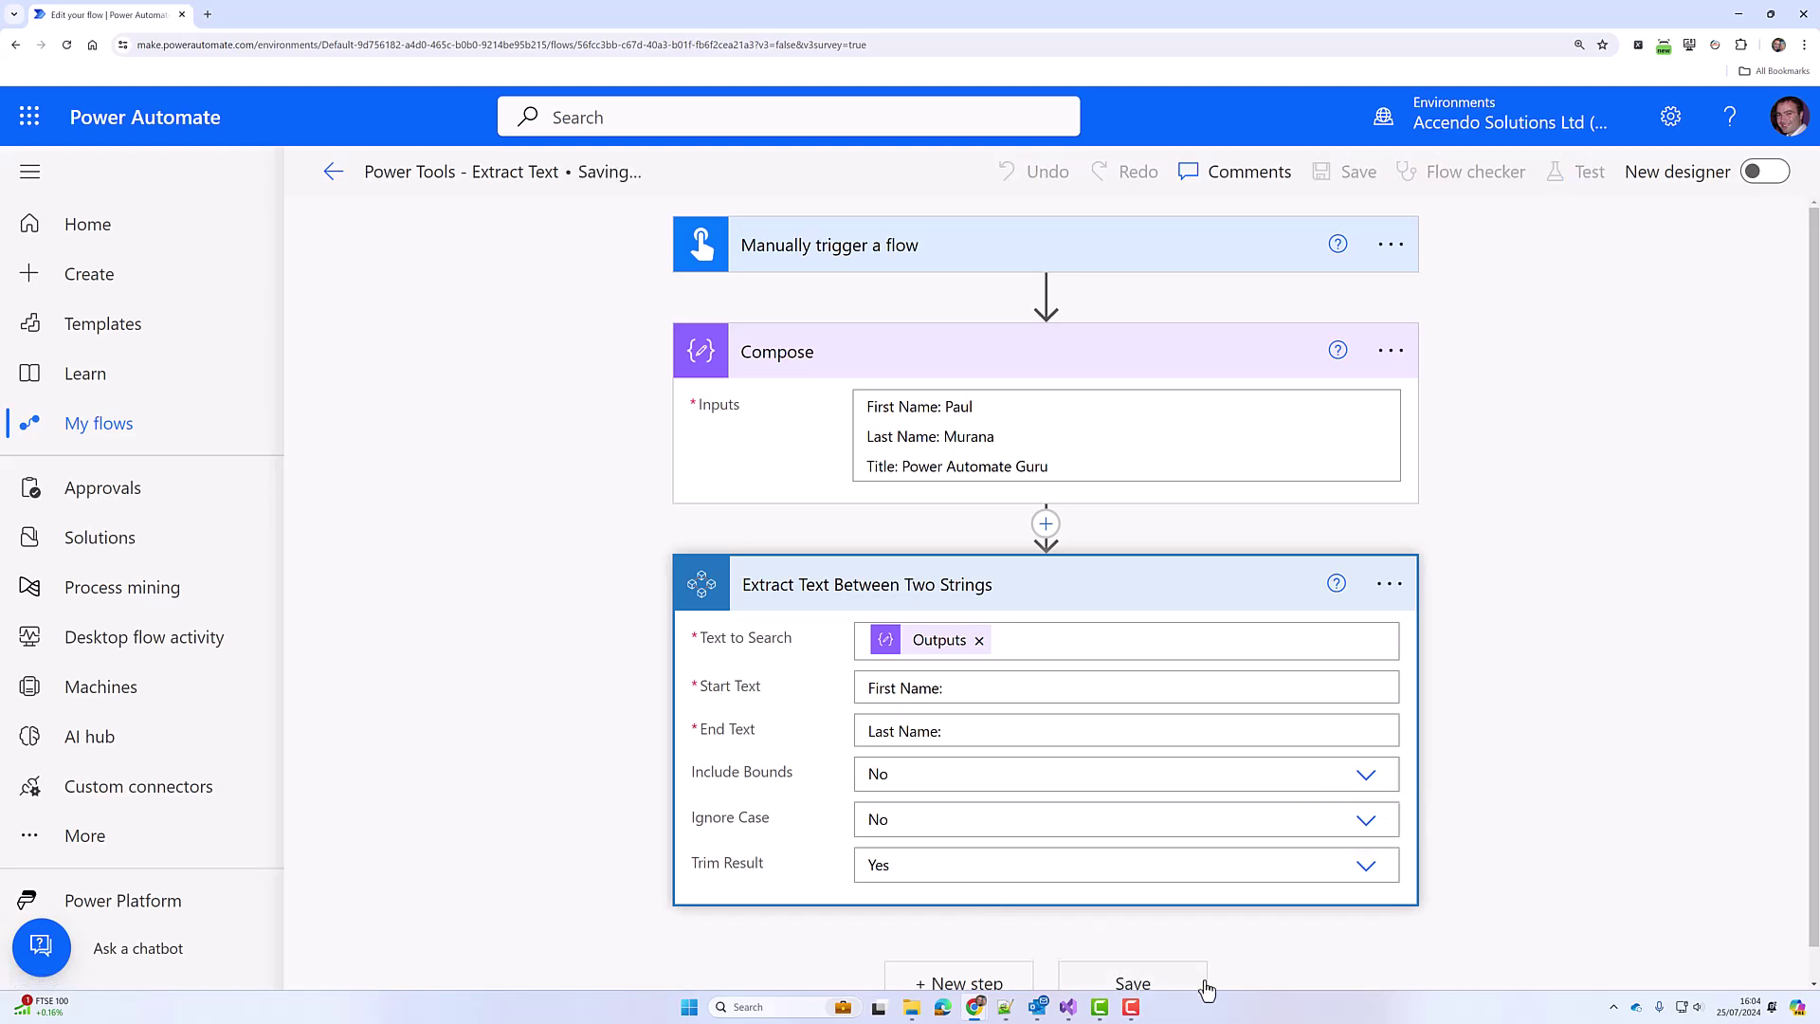